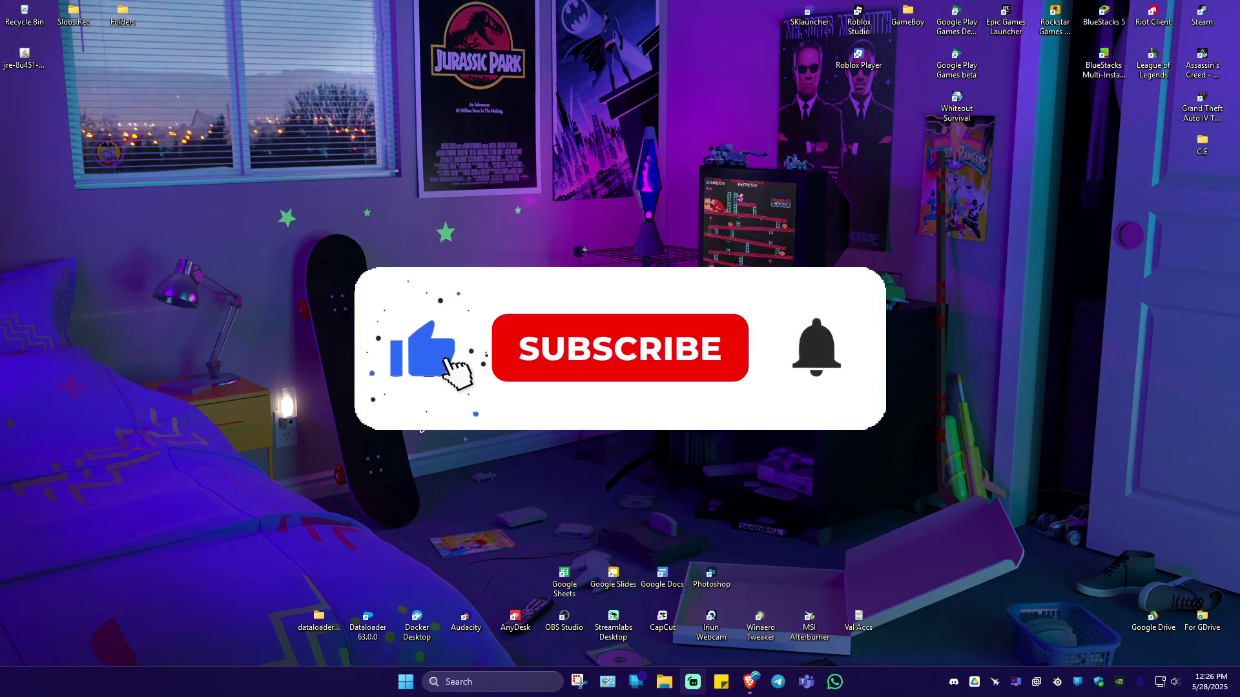
pyautogui.rightClick(494, 427)
pyautogui.click(589, 520)
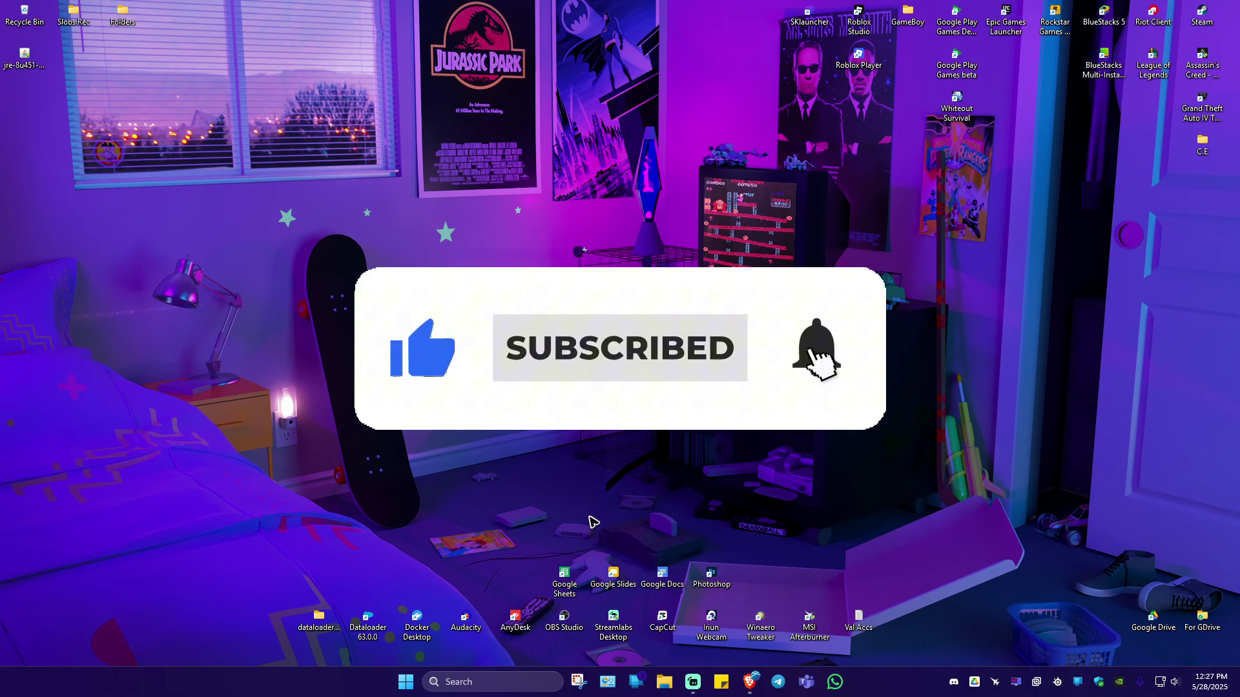
pyautogui.click(667, 687)
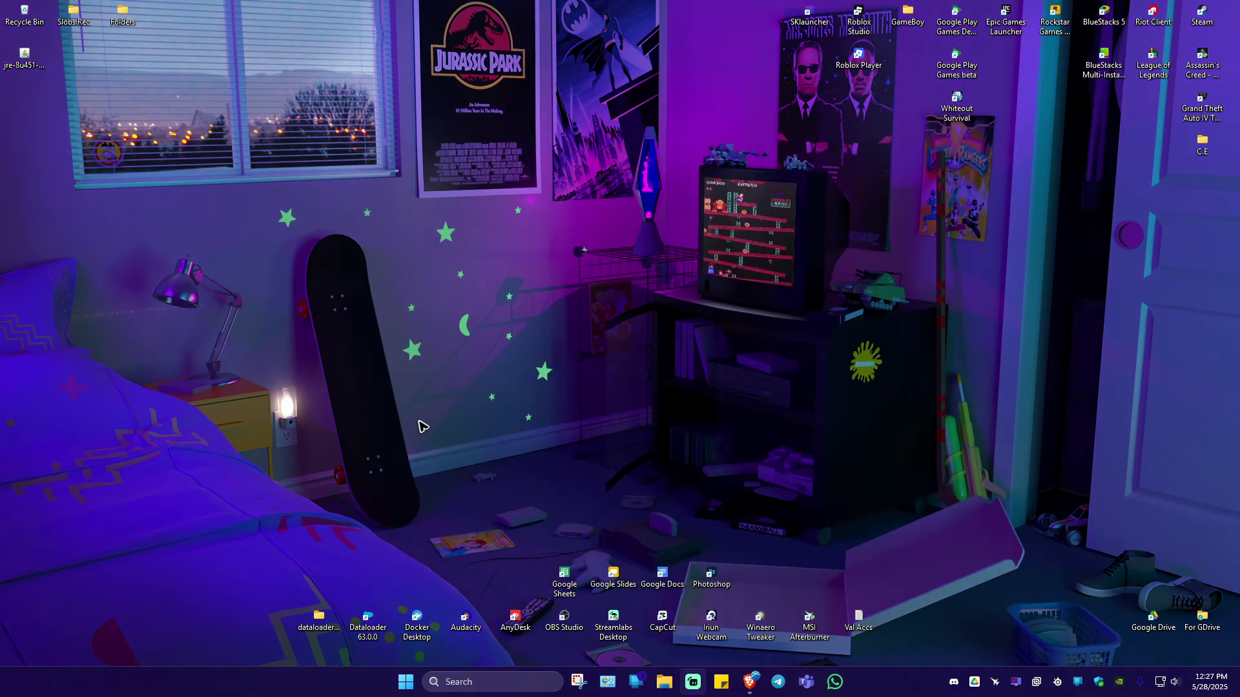
pyautogui.rightClick(478, 334)
pyautogui.click(516, 391)
# Step: Open the Program Files folder on Local Disk (C:) in a maximized File Explorer window
pyautogui.click(665, 682)
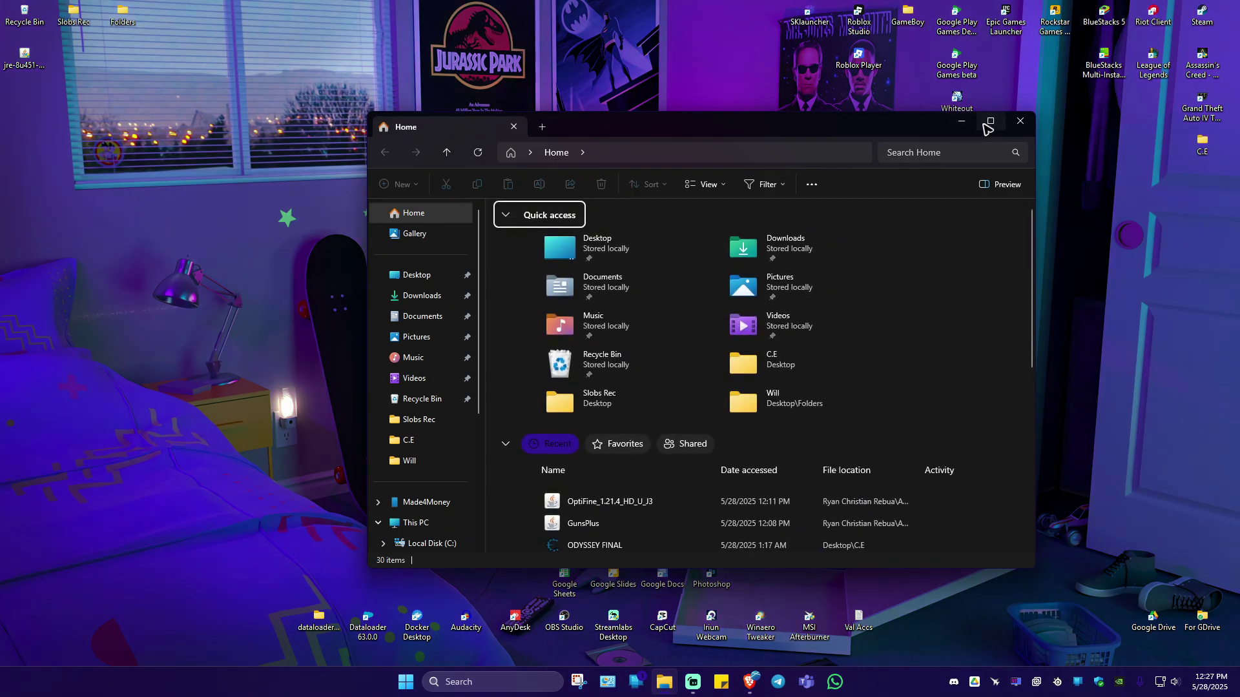
pyautogui.click(990, 121)
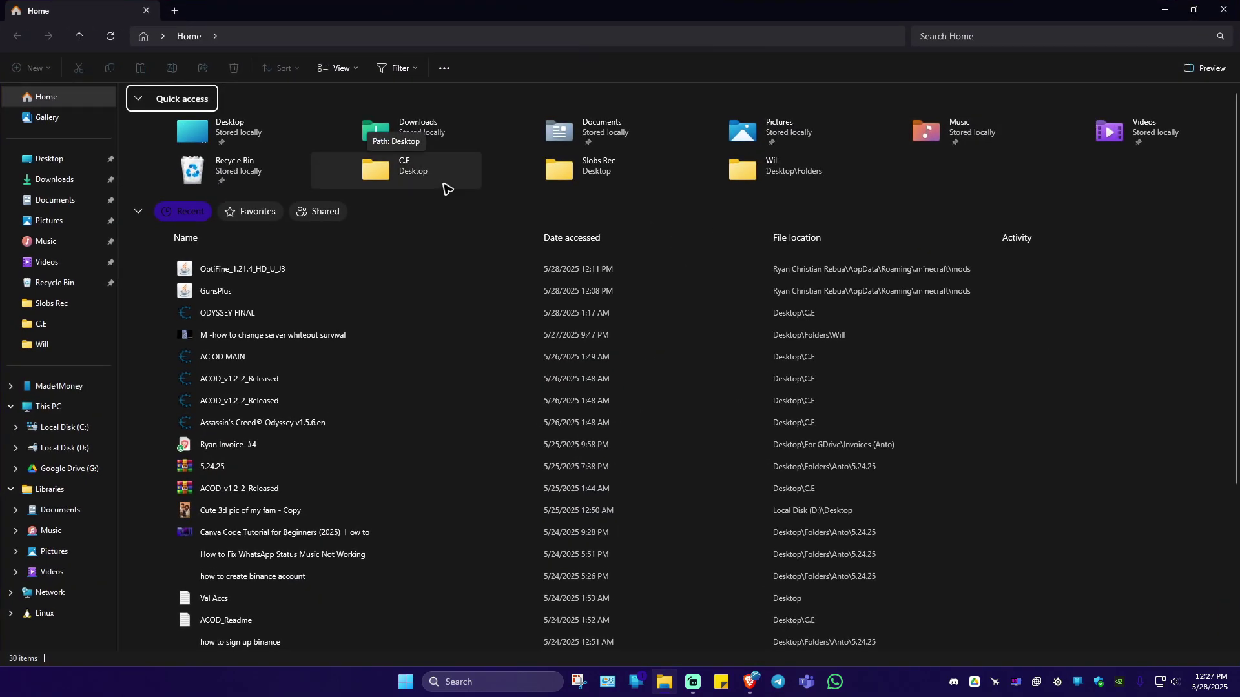
pyautogui.click(62, 427)
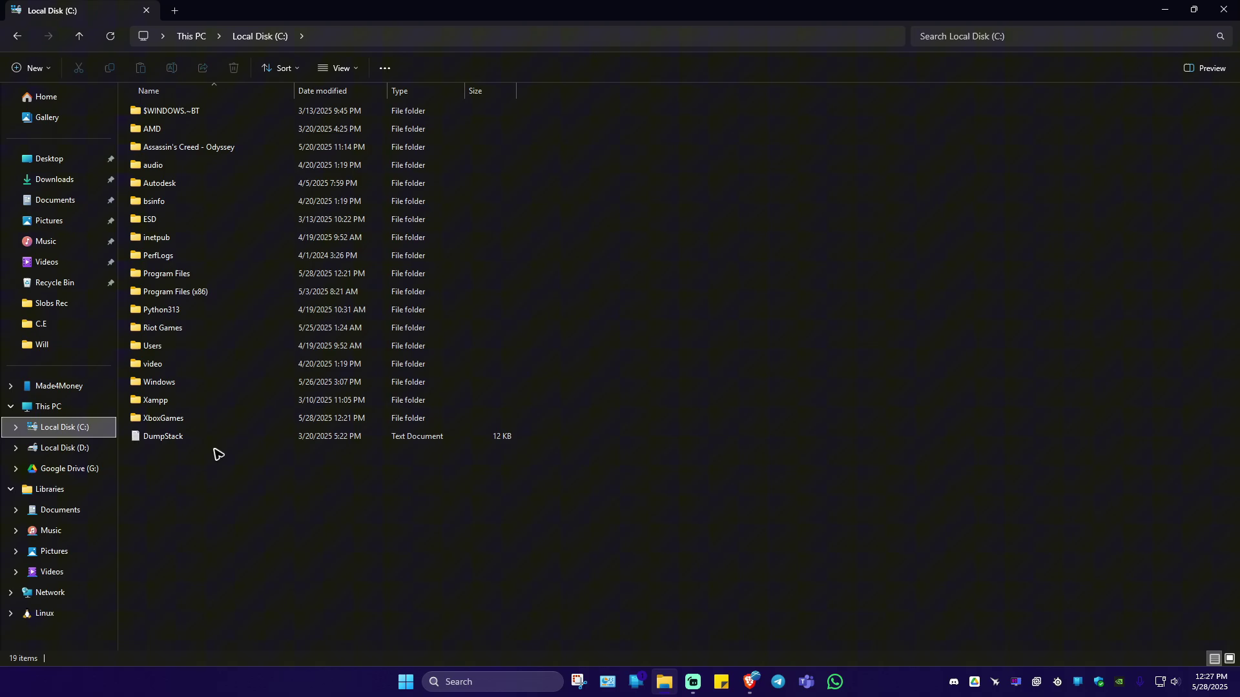
pyautogui.doubleClick(190, 278)
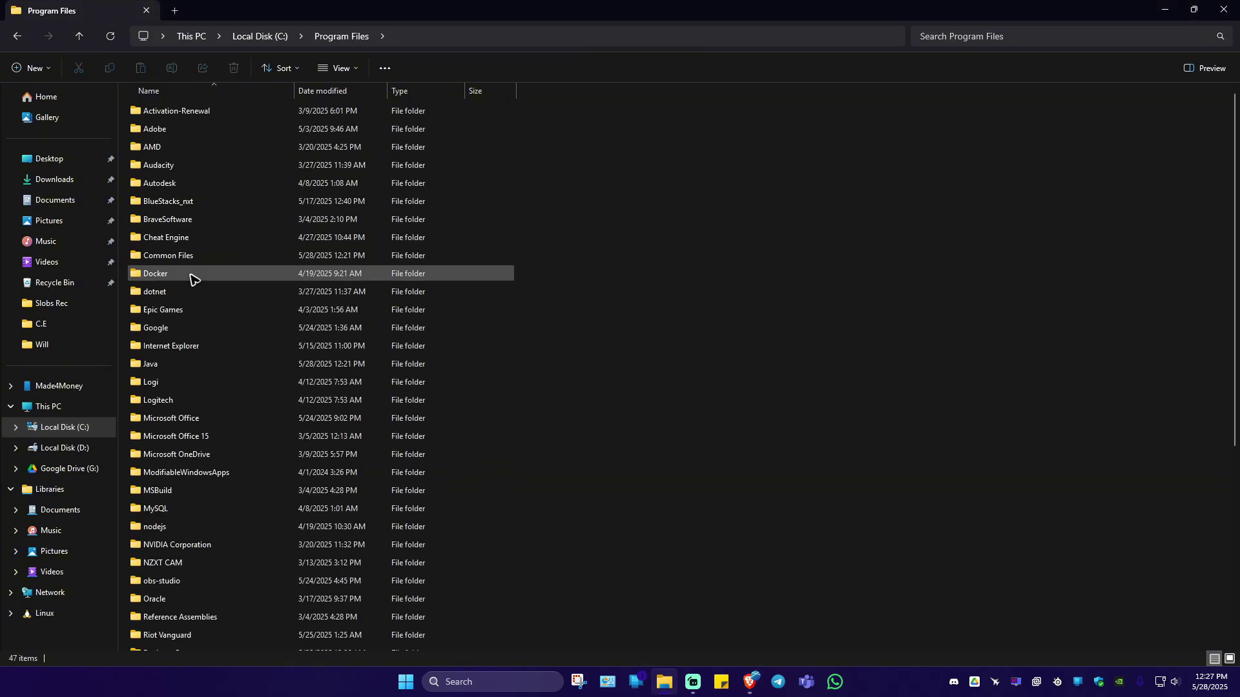
# Step: Go into the Java folder and open the bin folder of jre1.8.0_451
pyautogui.scroll(-5, 191, 277)
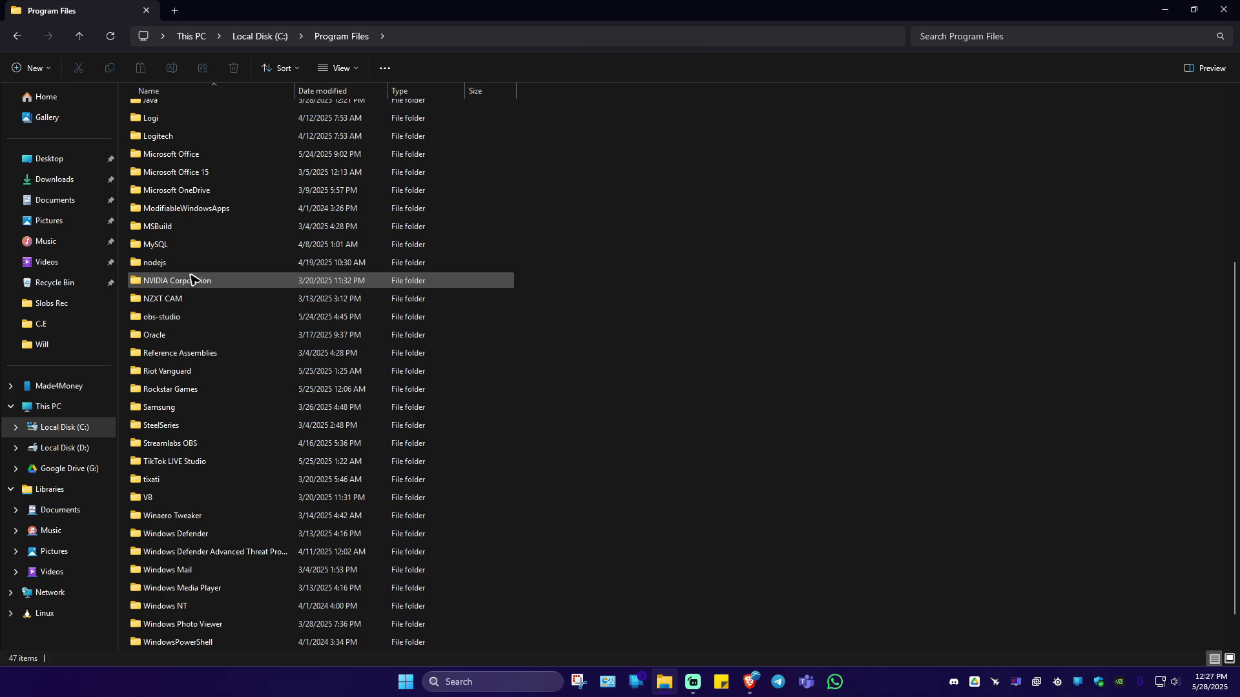
pyautogui.scroll(2, 191, 279)
pyautogui.click(220, 199)
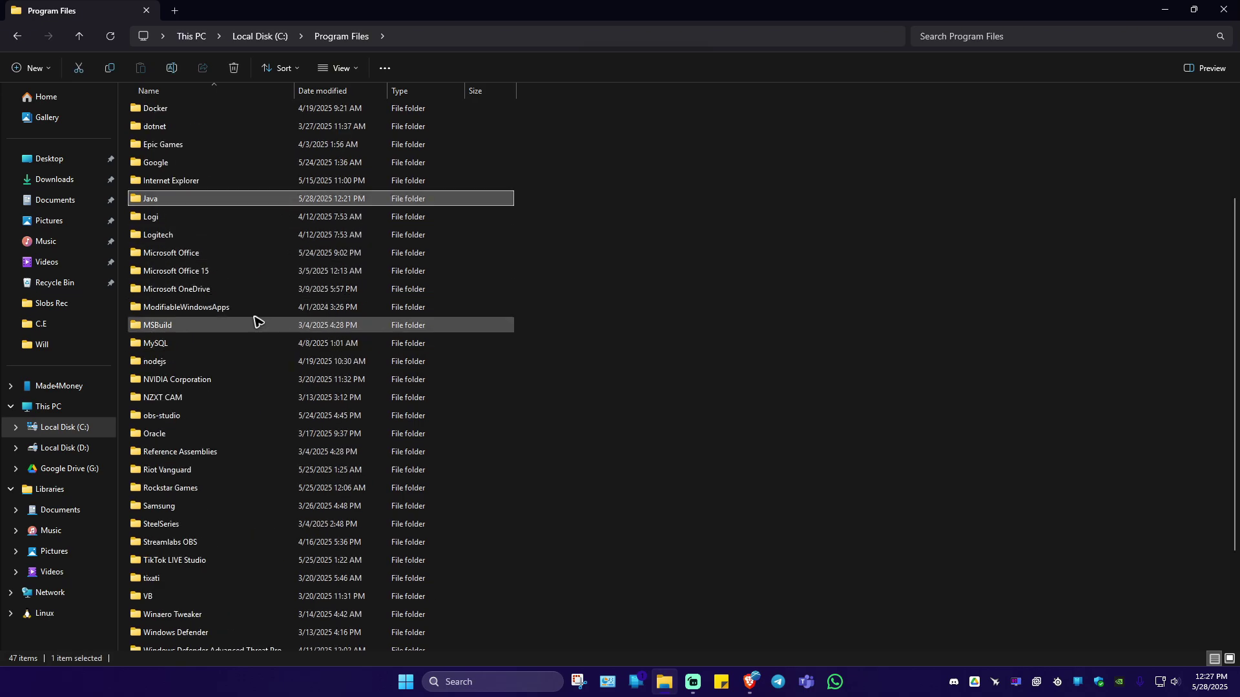
pyautogui.doubleClick(188, 203)
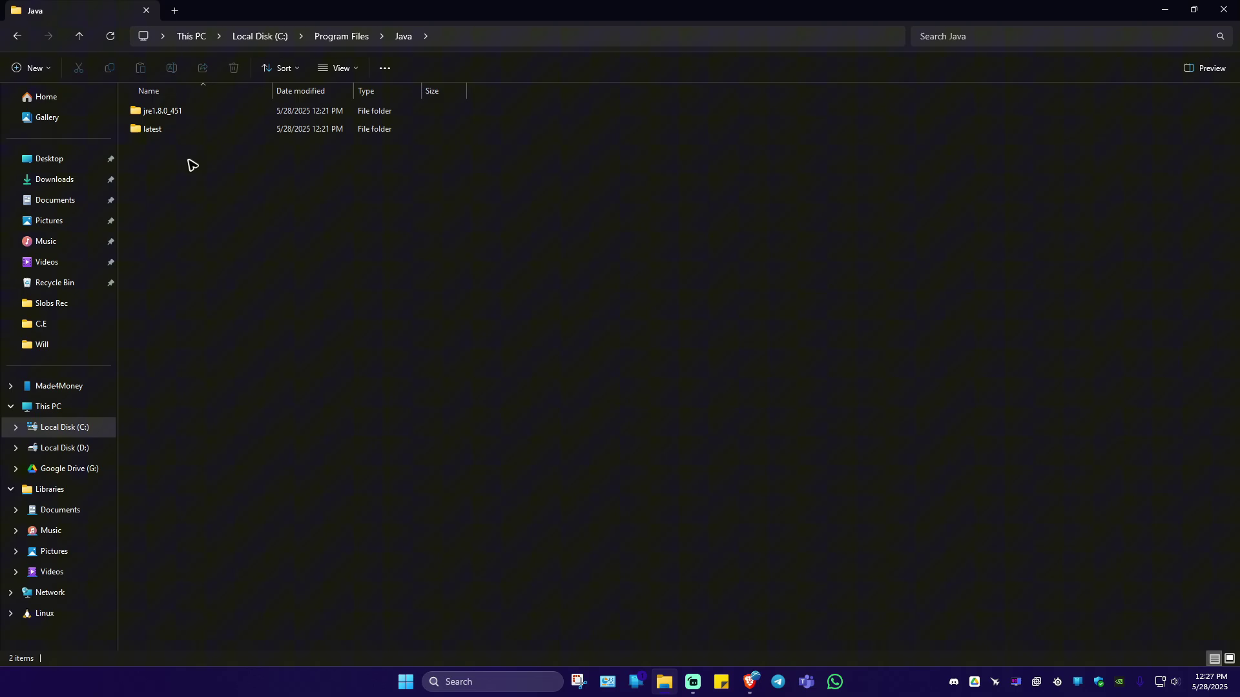
pyautogui.doubleClick(186, 116)
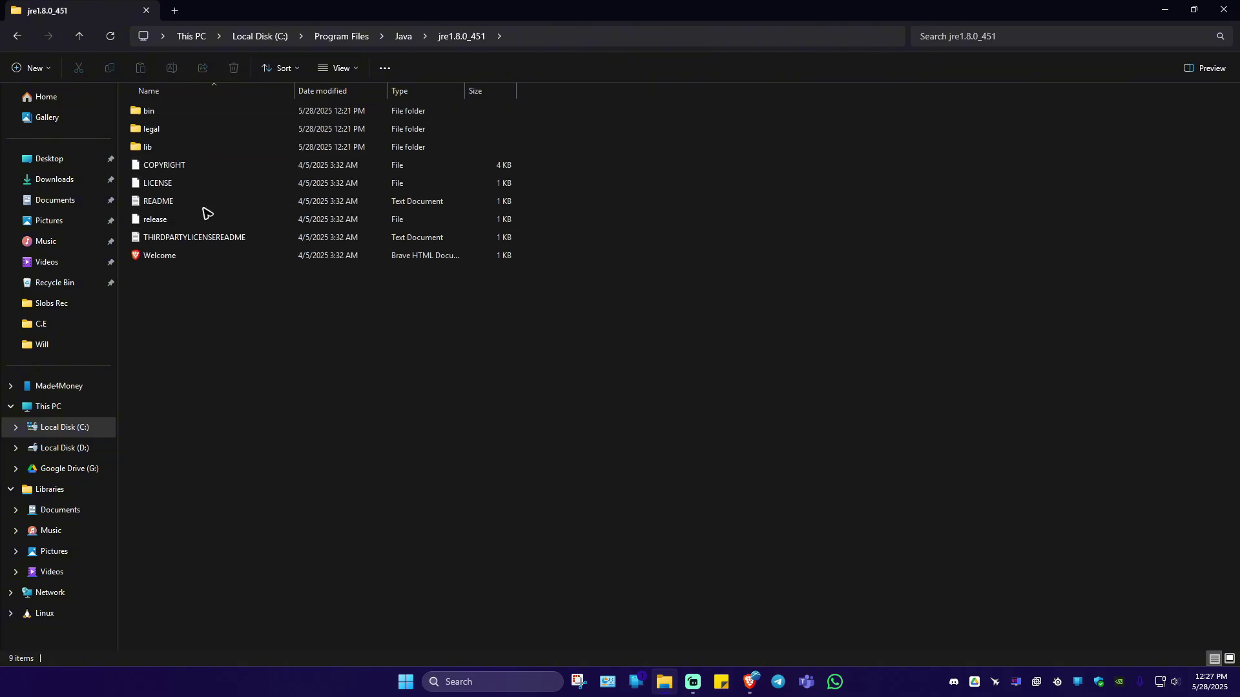
pyautogui.doubleClick(180, 117)
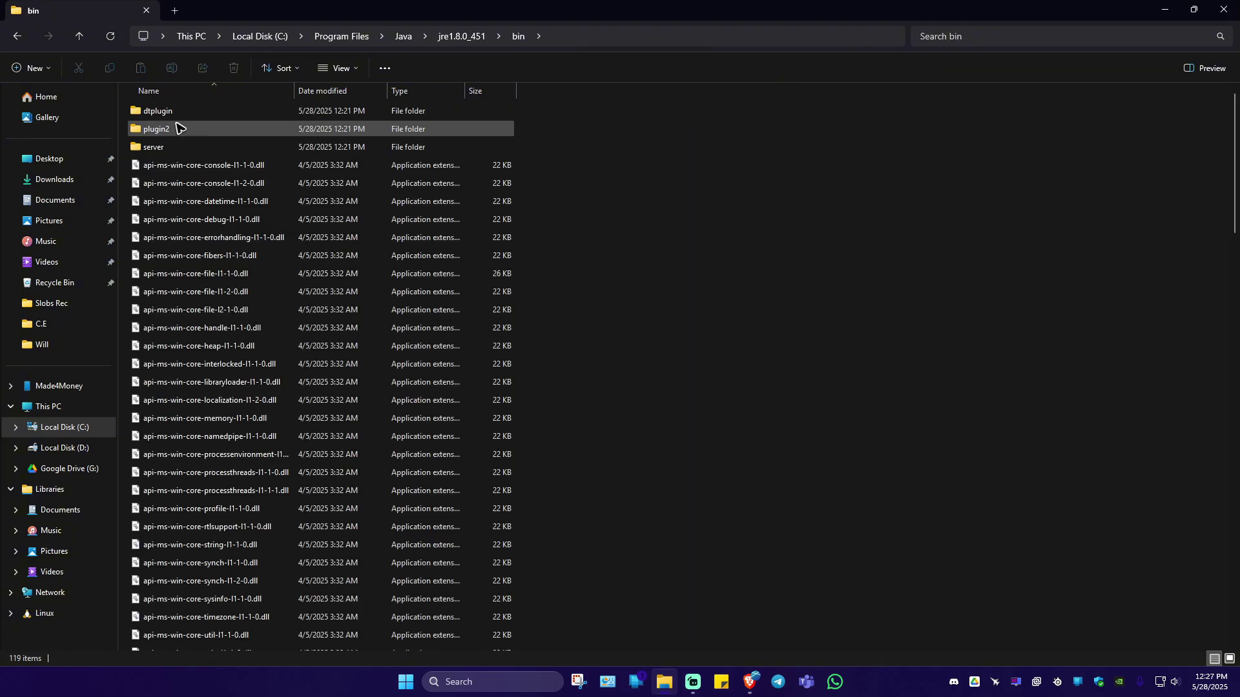
# Step: In the java application's compatibility properties, switch running as an administrator on and off again, and accept the dialog
pyautogui.scroll(-15, 244, 303)
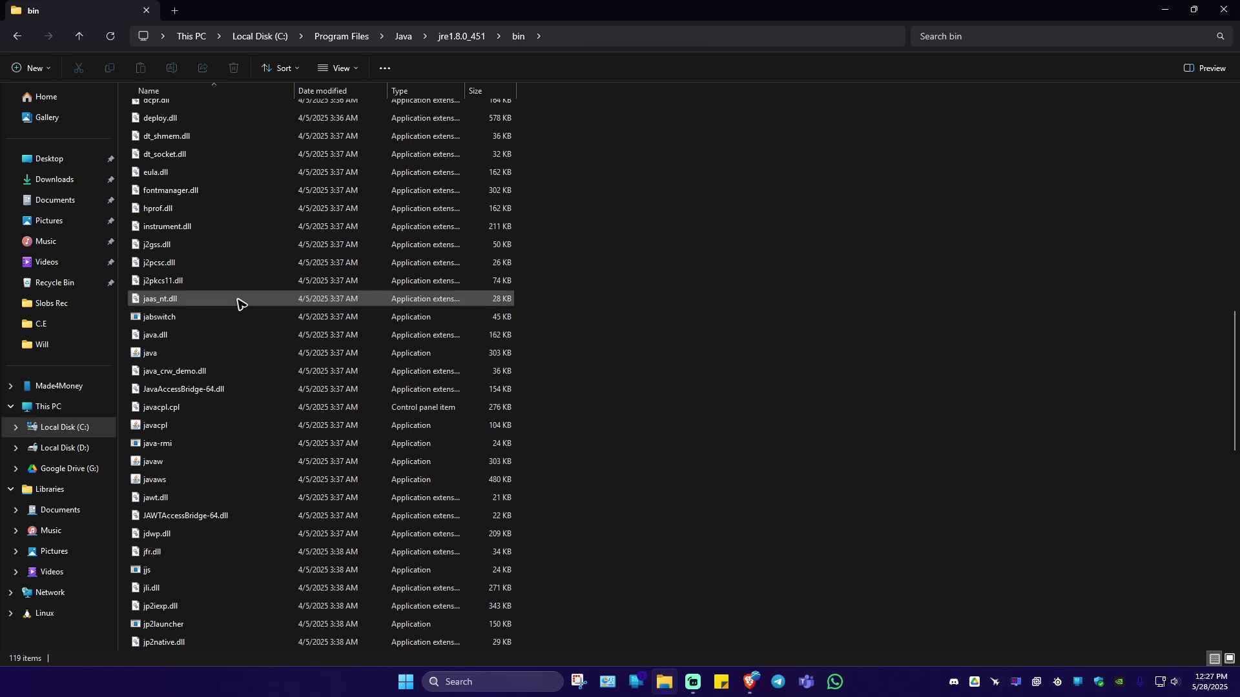
pyautogui.click(182, 355)
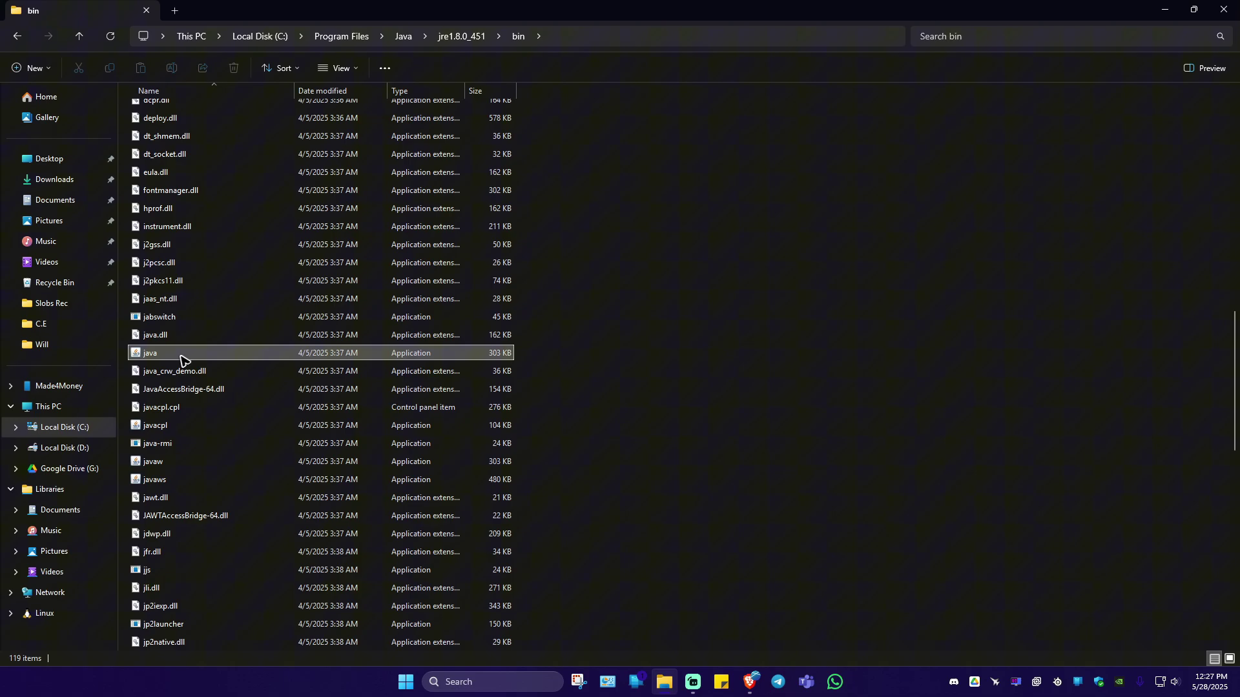
pyautogui.rightClick(169, 359)
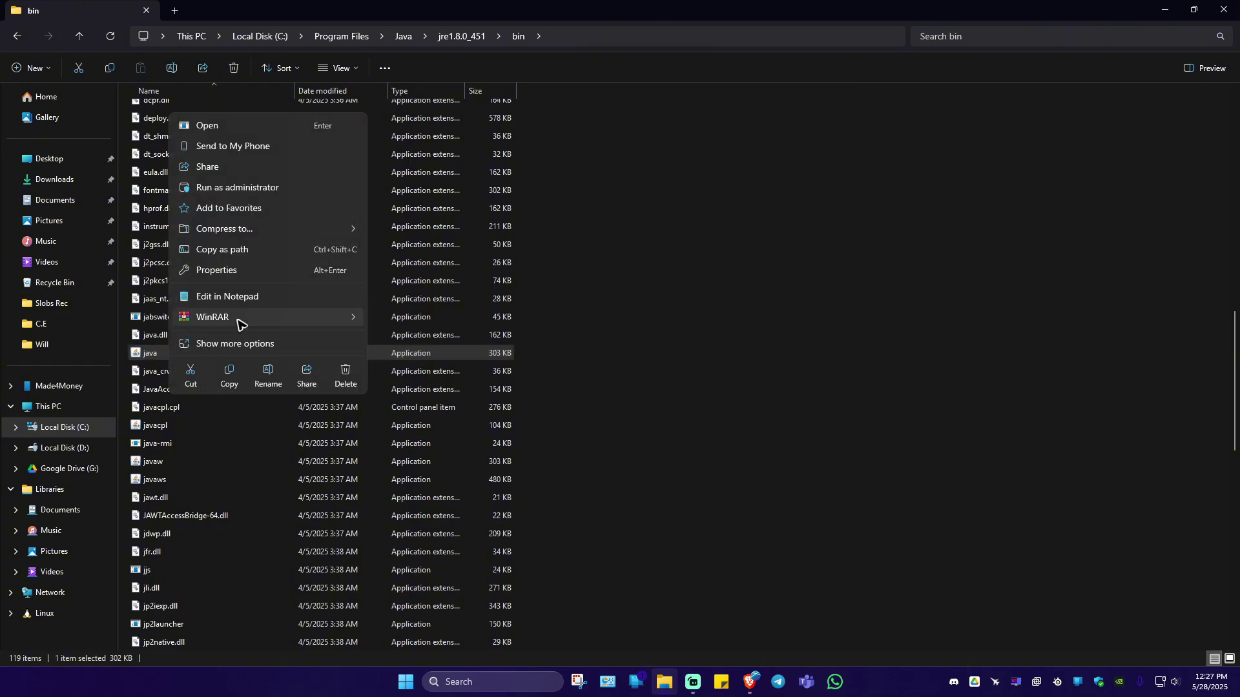
pyautogui.click(219, 271)
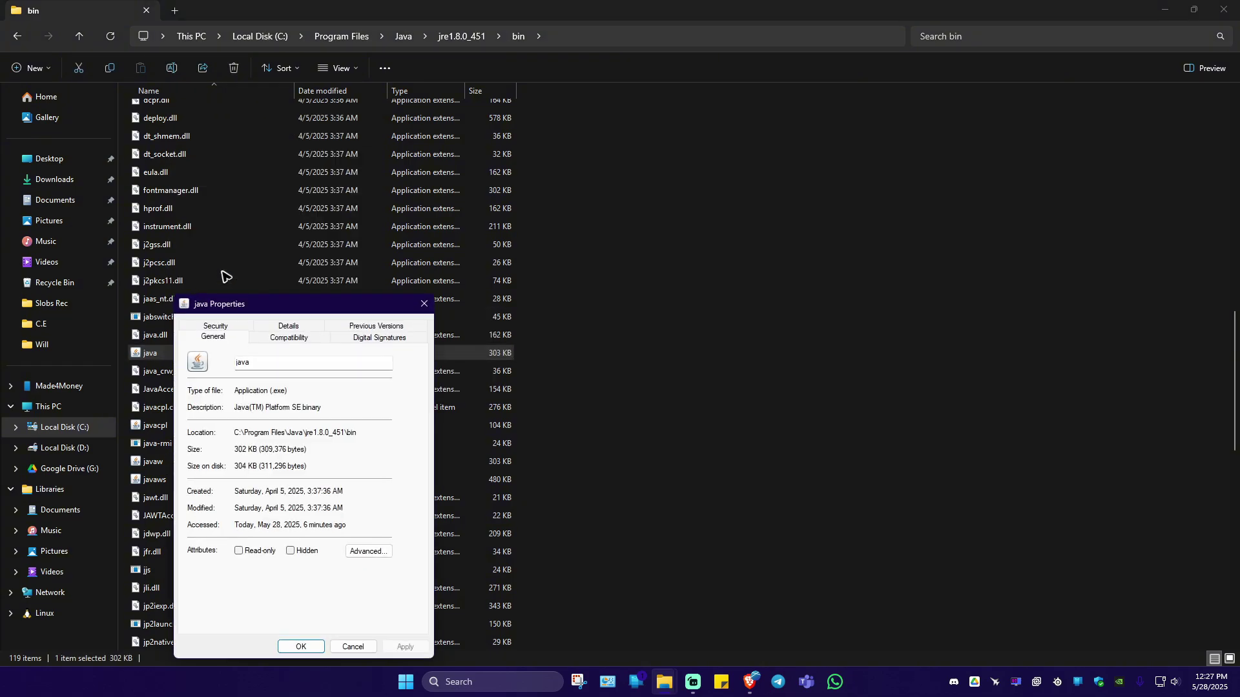
pyautogui.click(282, 339)
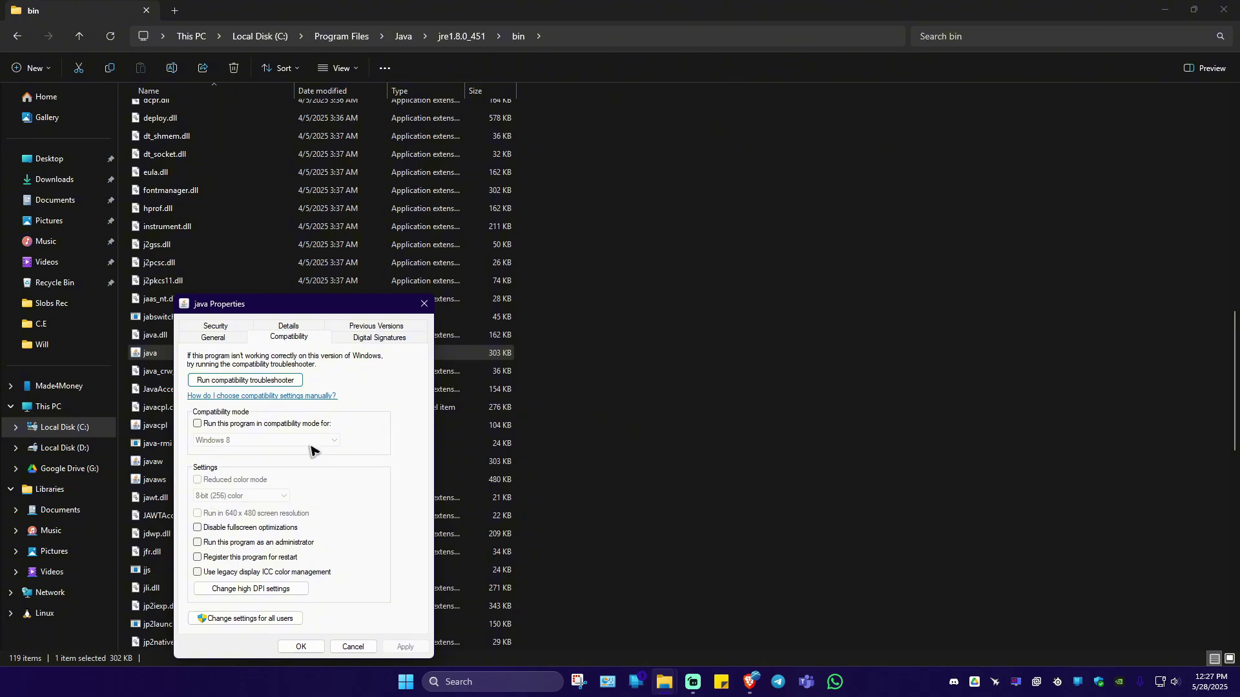
pyautogui.click(199, 544)
pyautogui.click(198, 543)
pyautogui.click(299, 646)
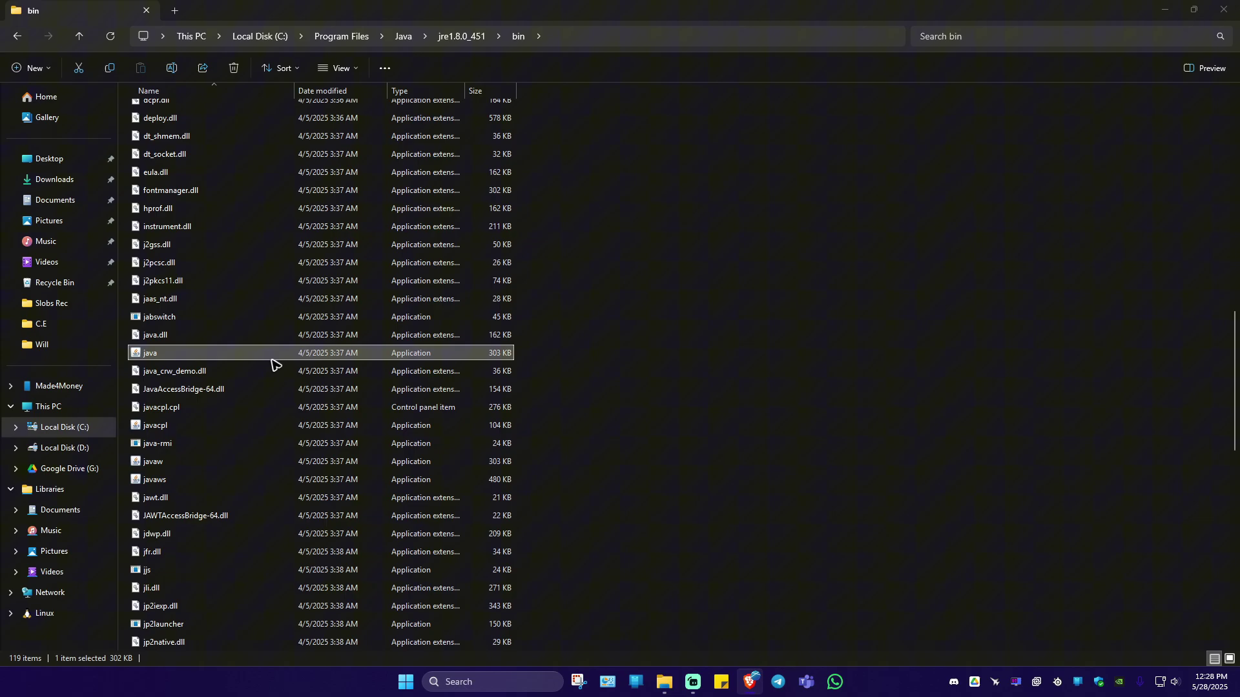
# Step: Review the compatibility properties of the javaw application without changes, and close the File Explorer window
pyautogui.rightClick(166, 465)
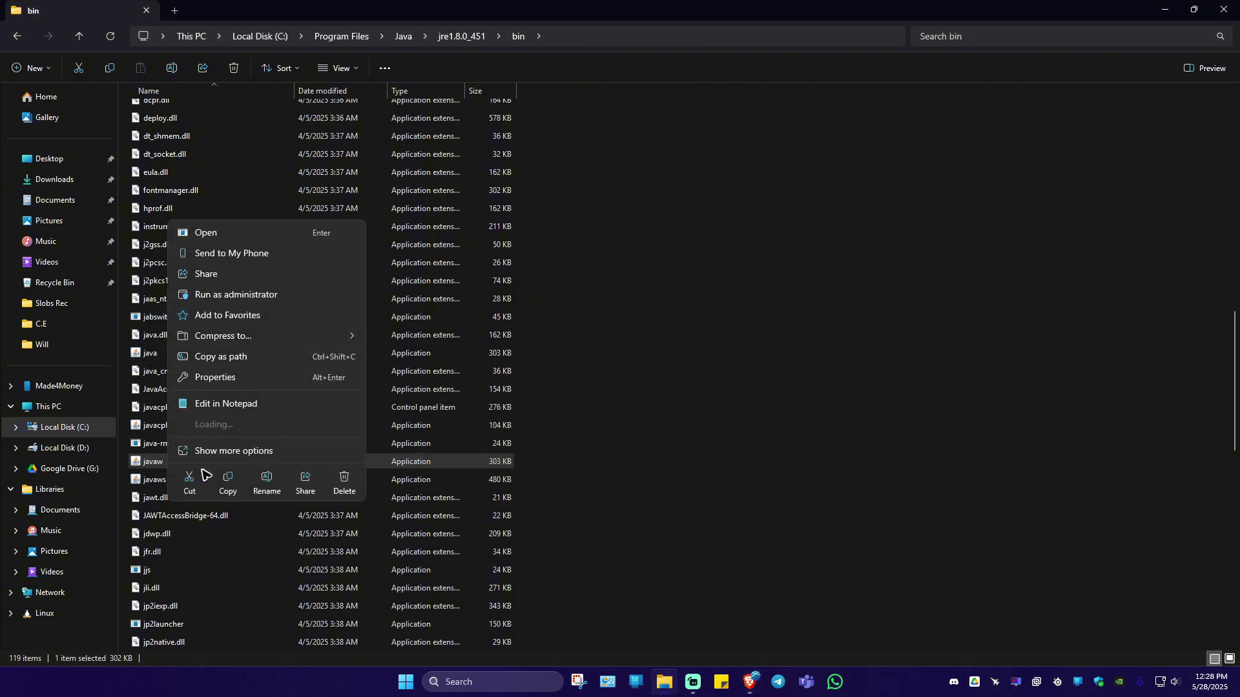
pyautogui.click(222, 378)
pyautogui.click(287, 338)
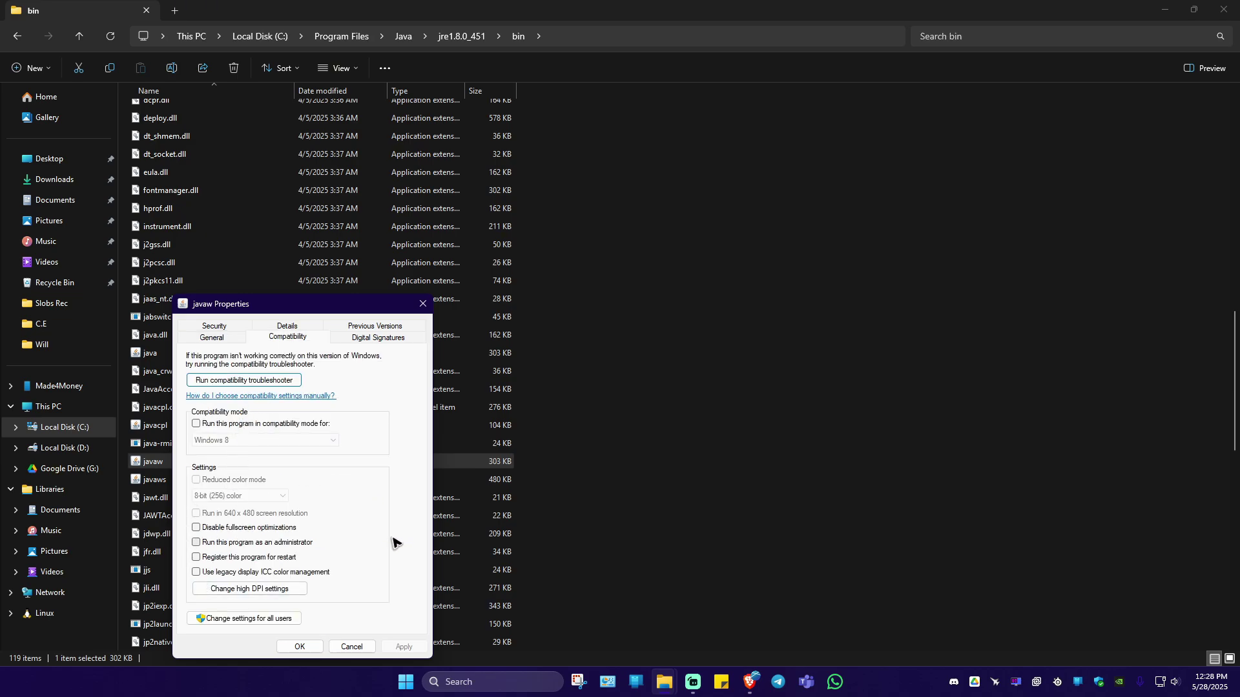
pyautogui.click(423, 303)
pyautogui.click(710, 323)
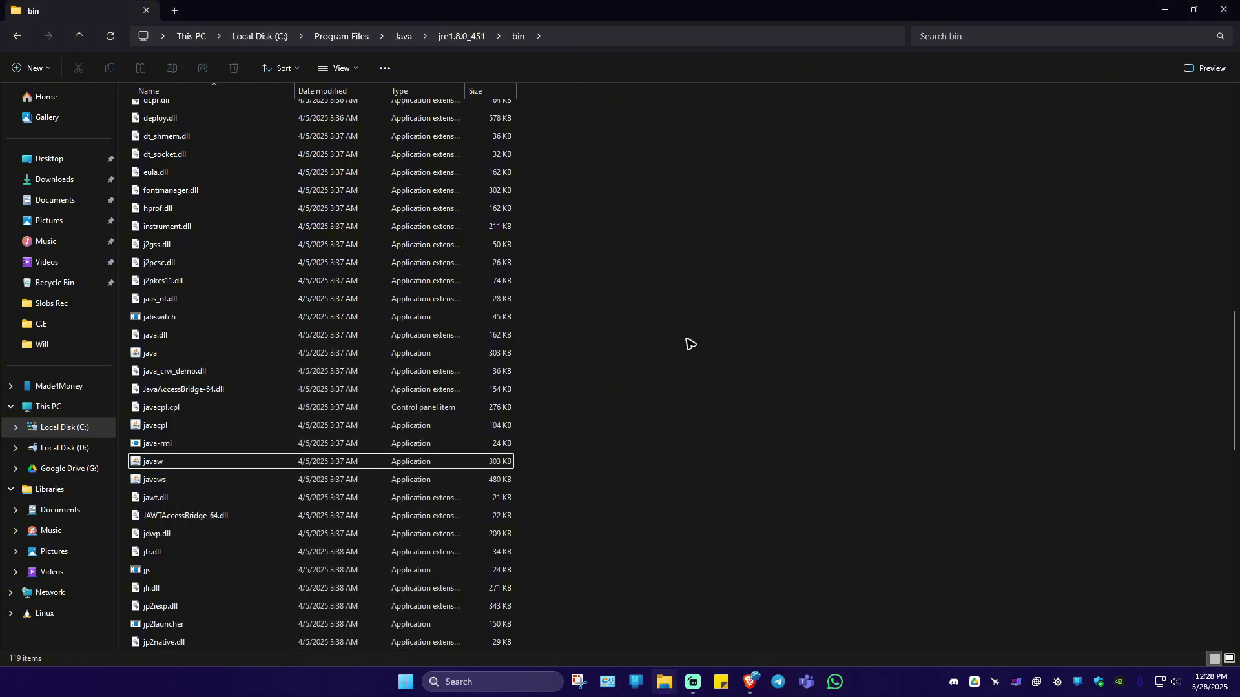
pyautogui.click(1224, 10)
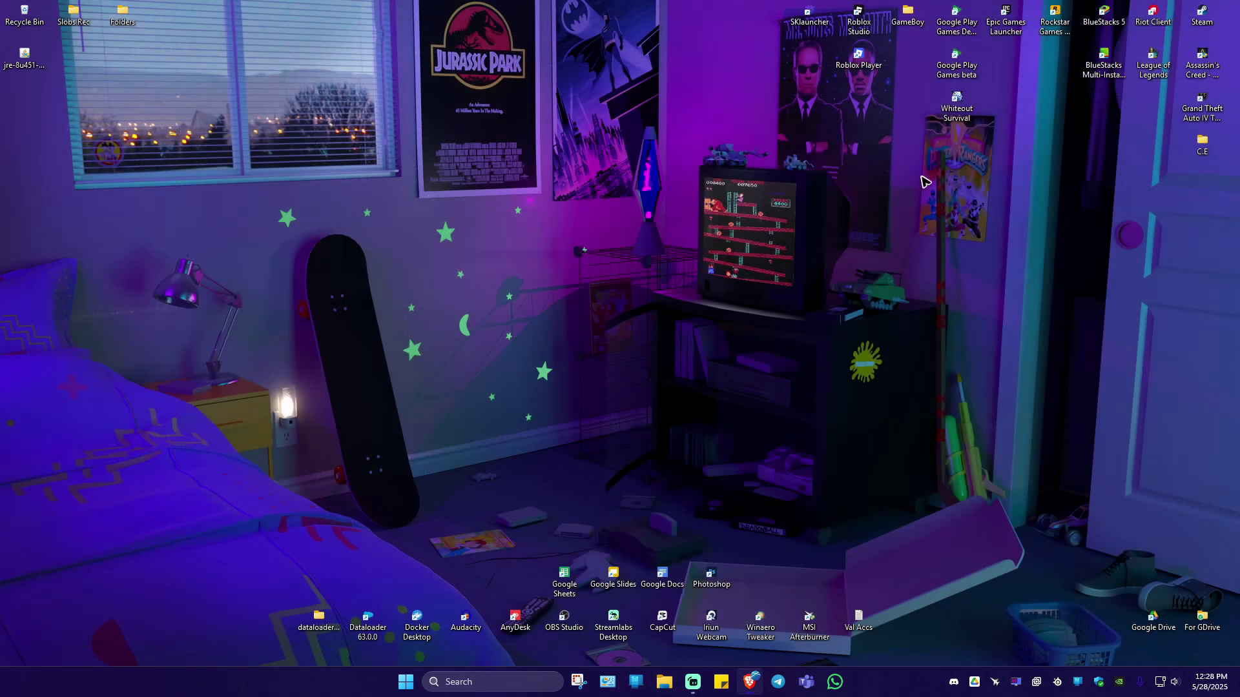
pyautogui.rightClick(575, 234)
pyautogui.click(625, 286)
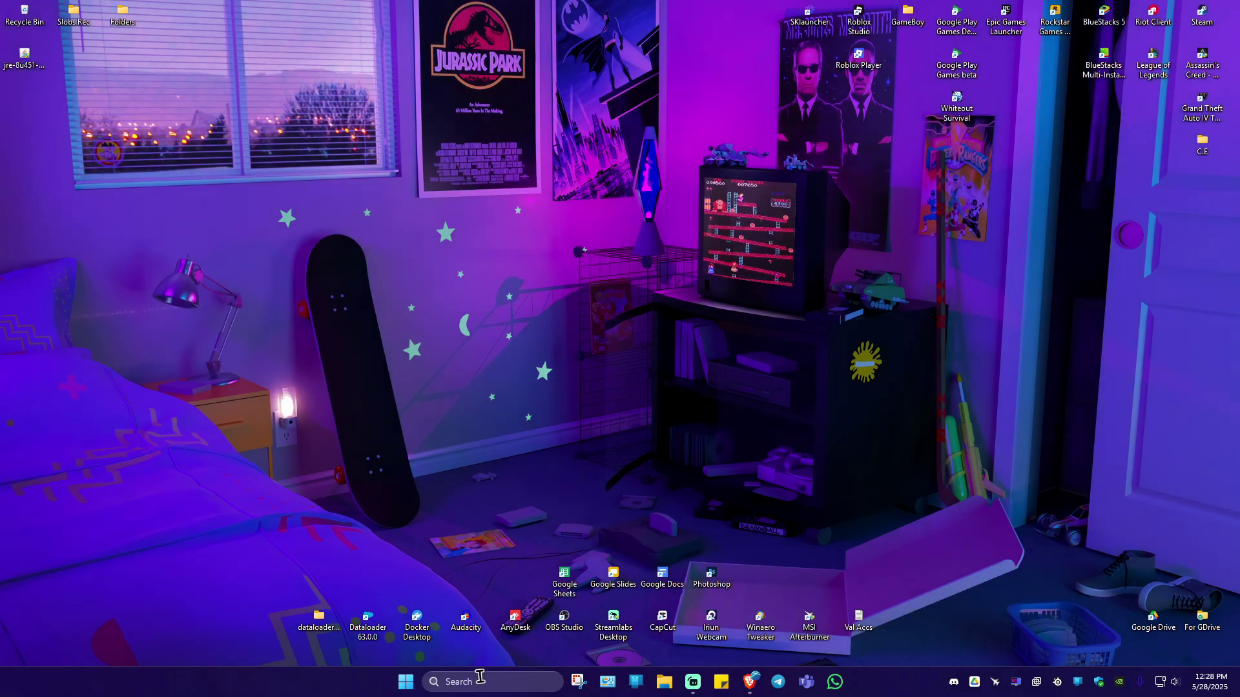
# Step: Search Windows for "configure" and open the Configure Java app
pyautogui.click(479, 679)
pyautogui.write('configure')
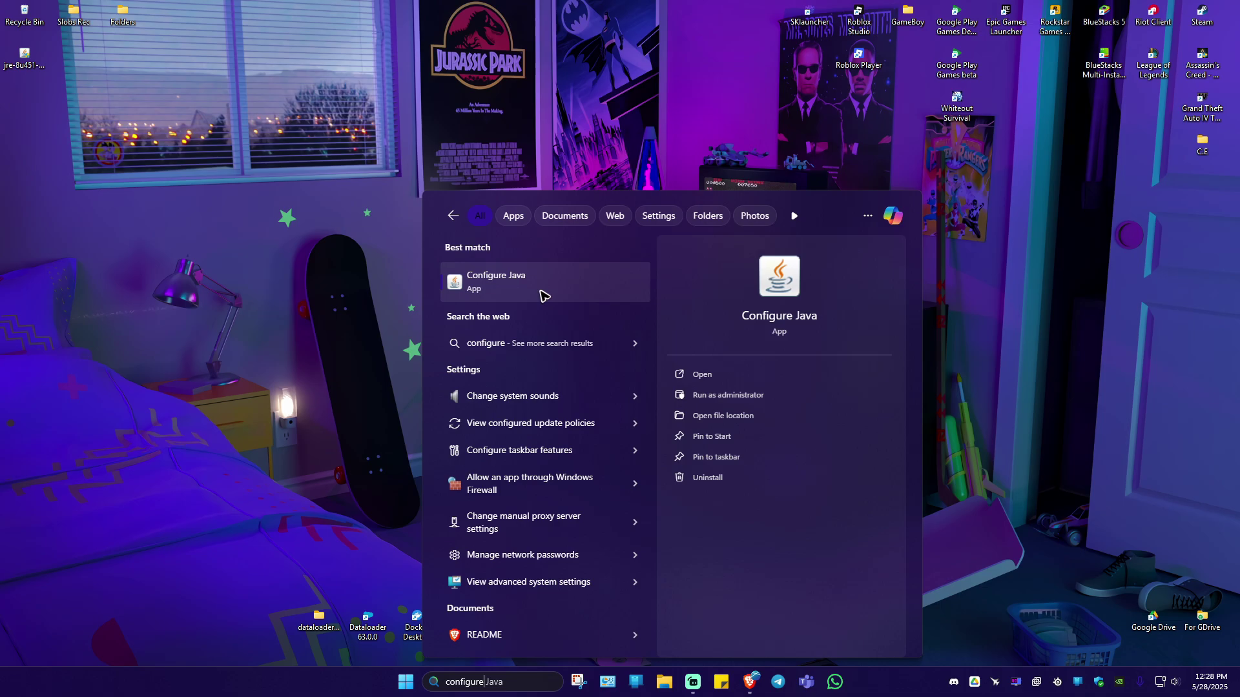
pyautogui.click(491, 285)
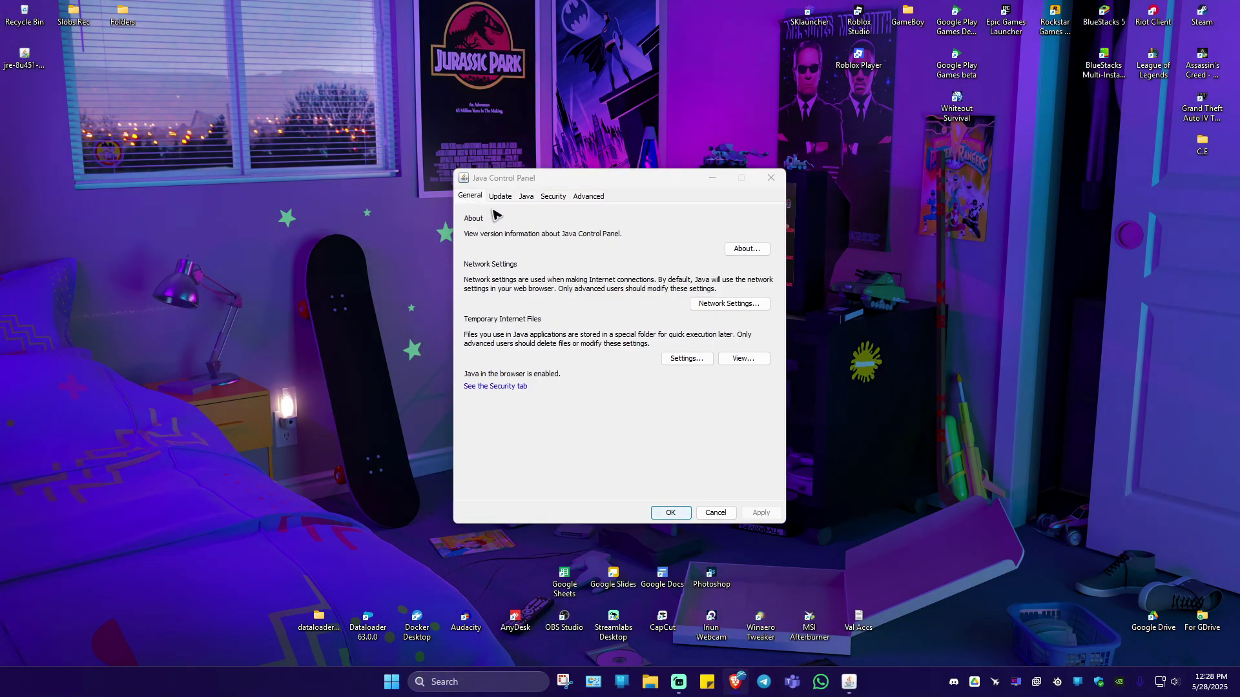
# Step: Run an immediate Java update check in the Java Control Panel, and close the panel
pyautogui.click(502, 198)
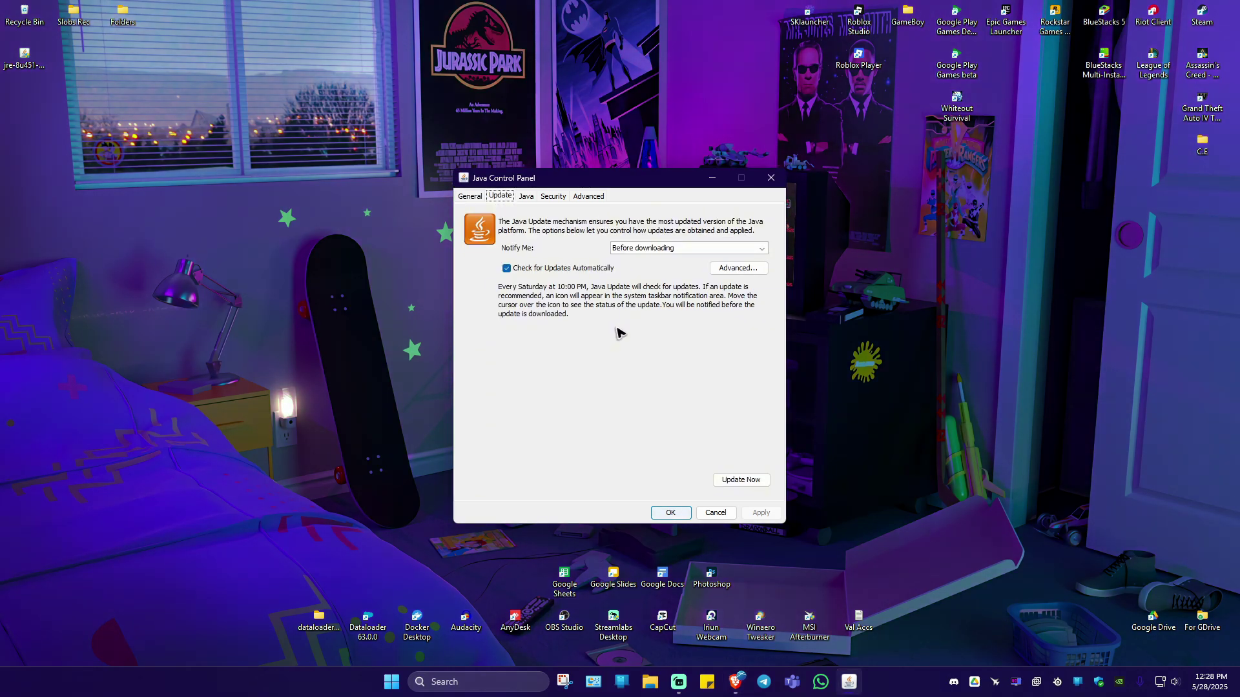
pyautogui.click(746, 482)
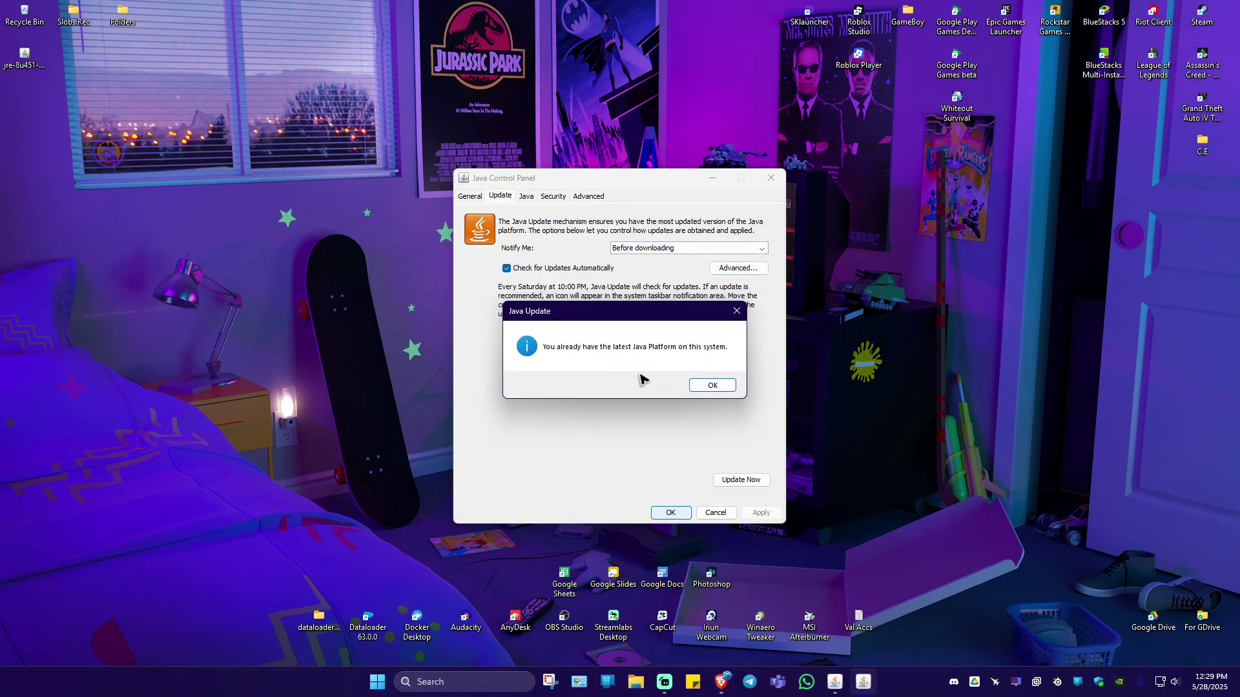
pyautogui.click(712, 386)
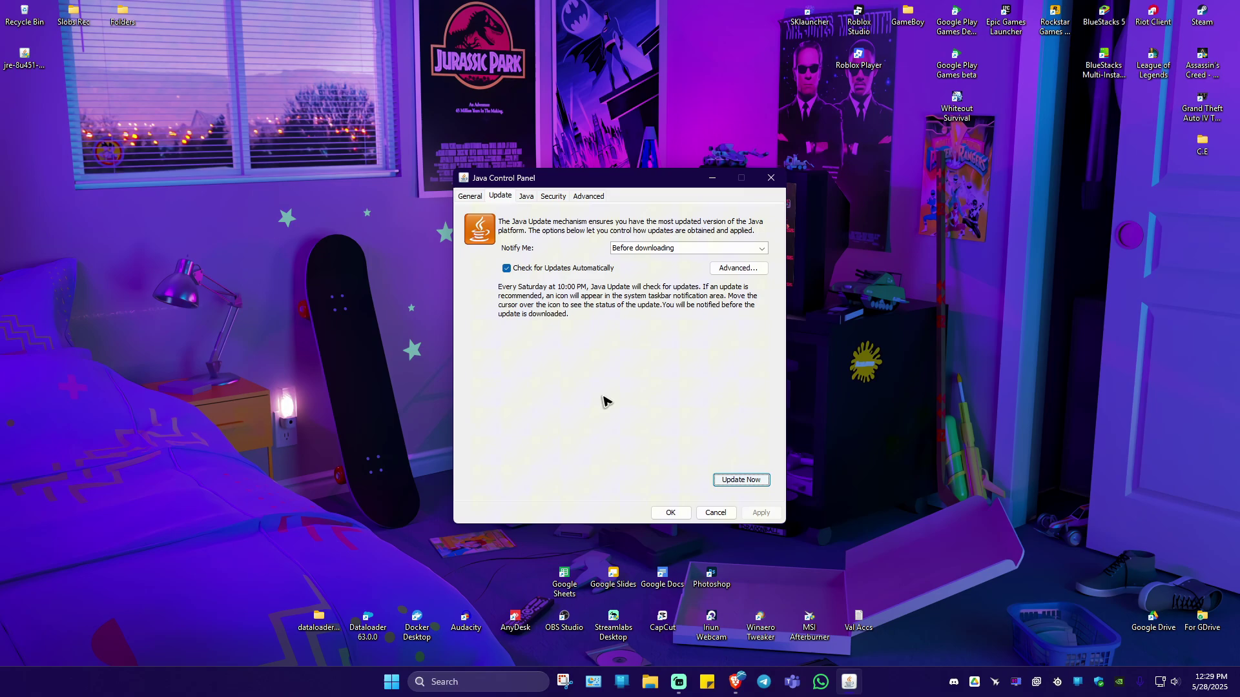
pyautogui.click(404, 683)
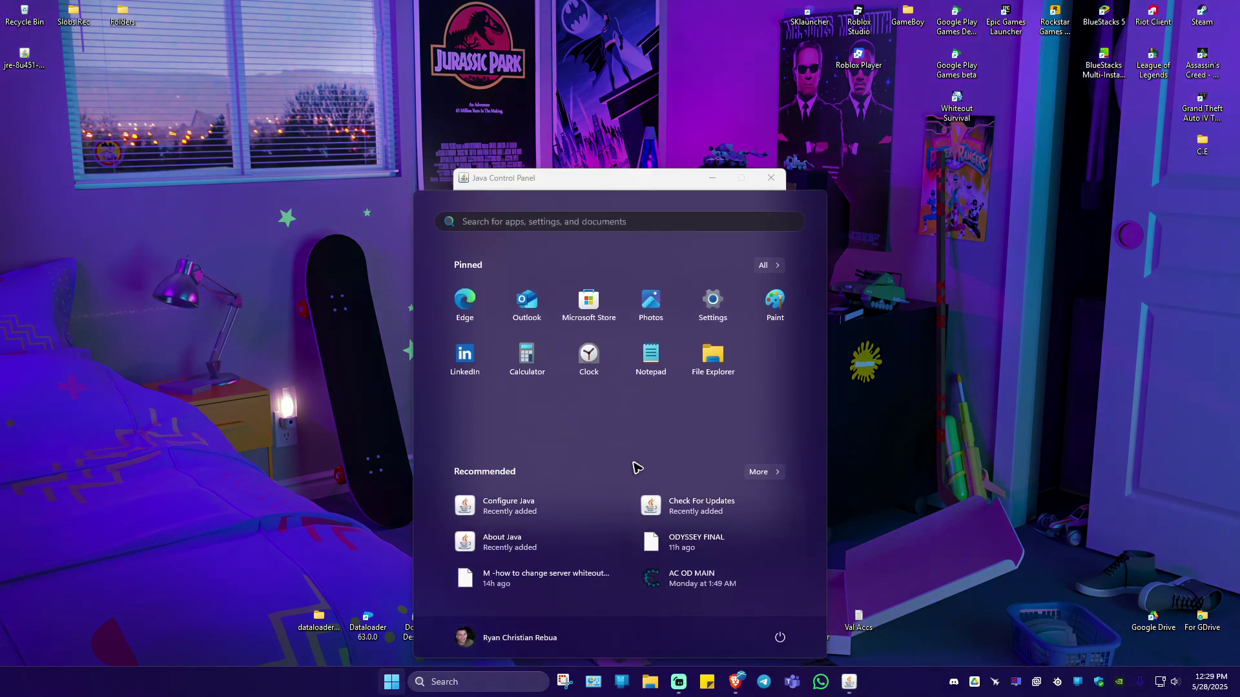
pyautogui.click(513, 277)
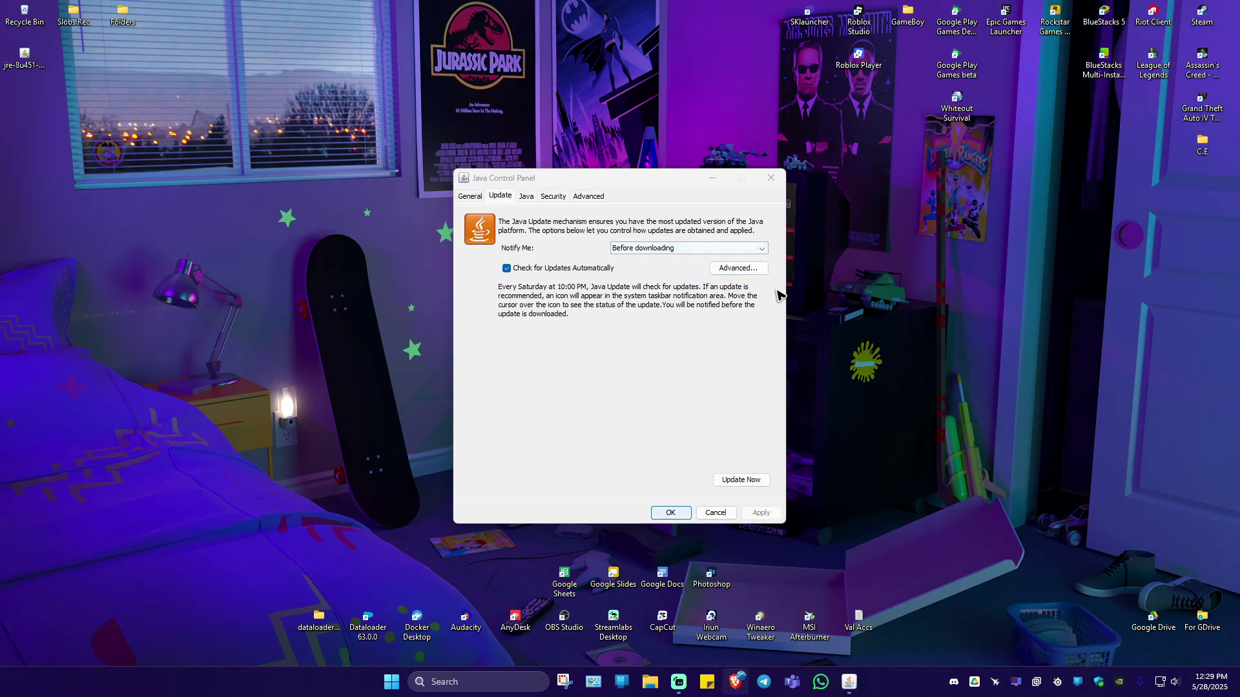
pyautogui.click(770, 179)
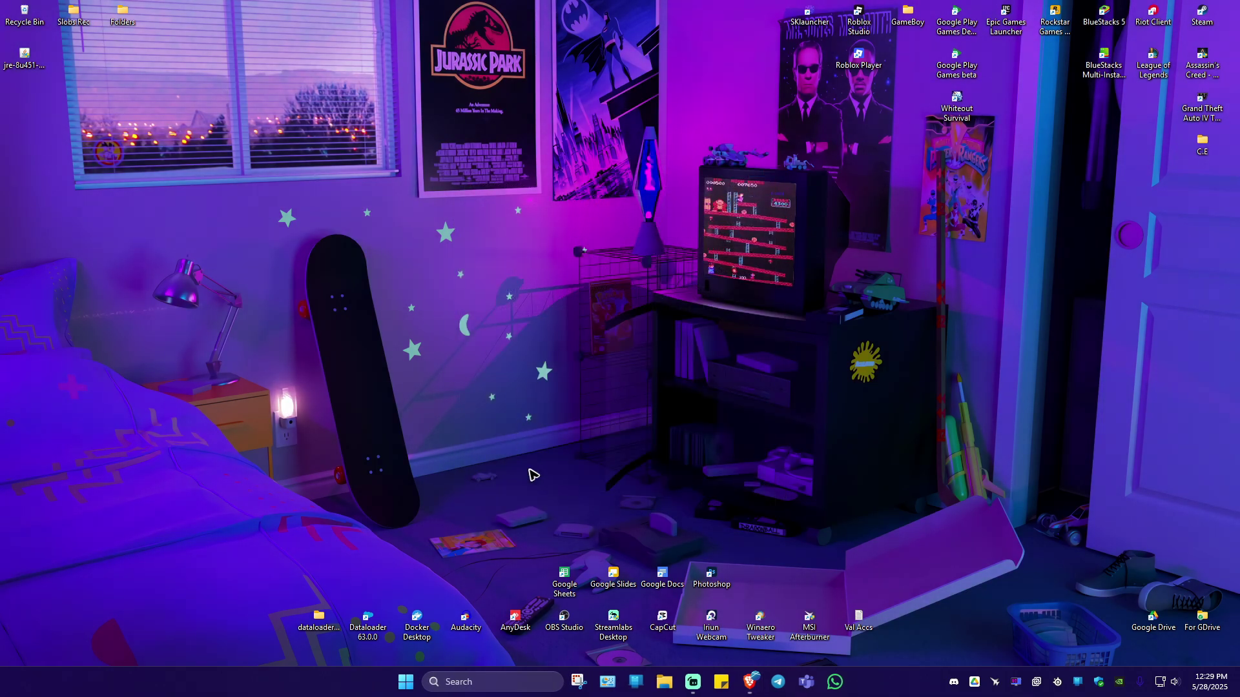
# Step: Search Windows for "uninstall" and open the Installed apps settings page
pyautogui.click(471, 682)
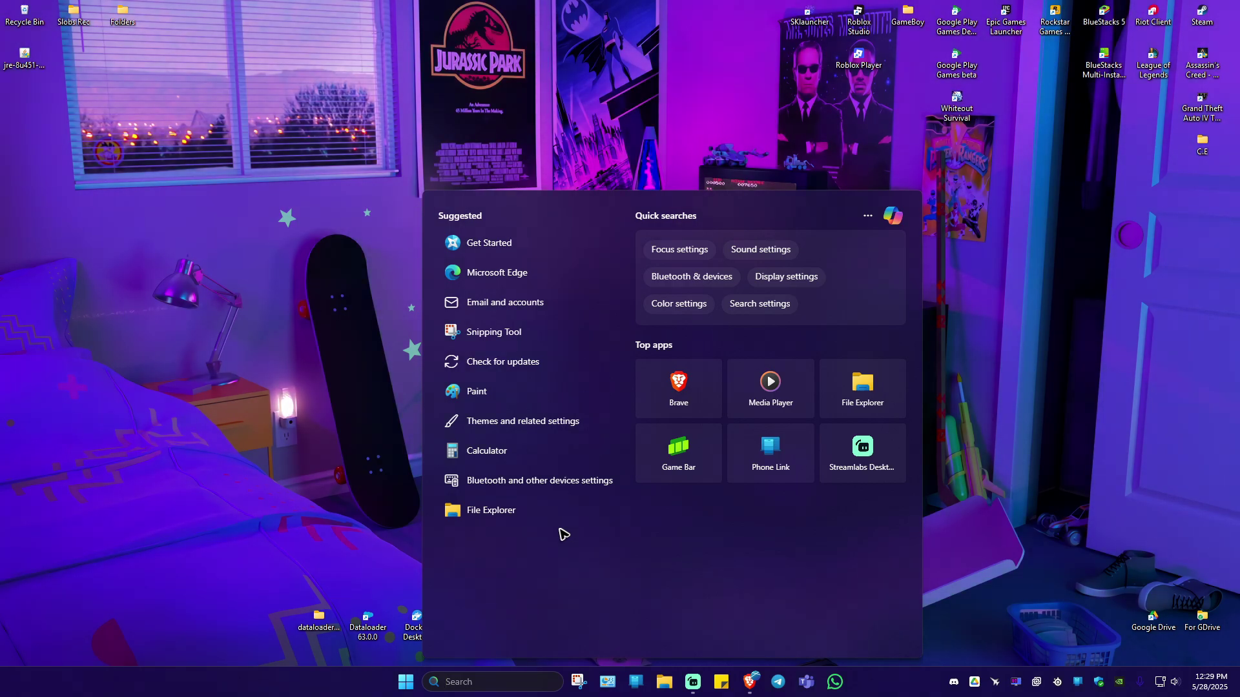
pyautogui.write('uninstall')
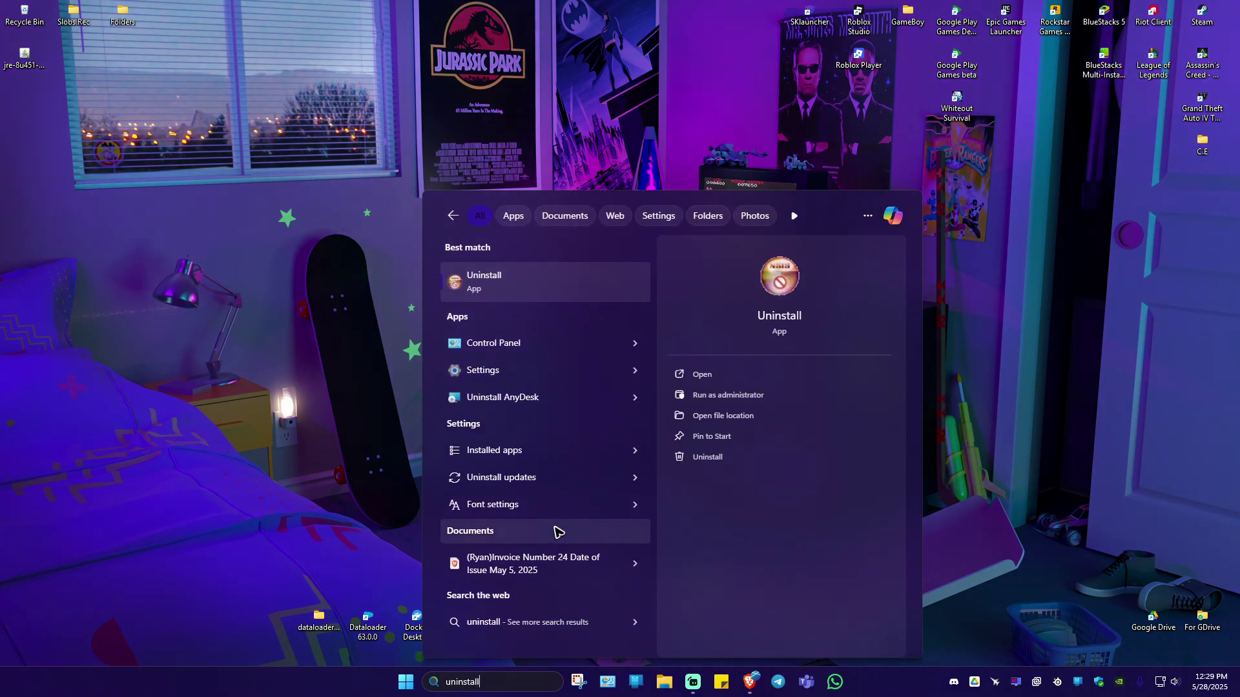
pyautogui.click(508, 461)
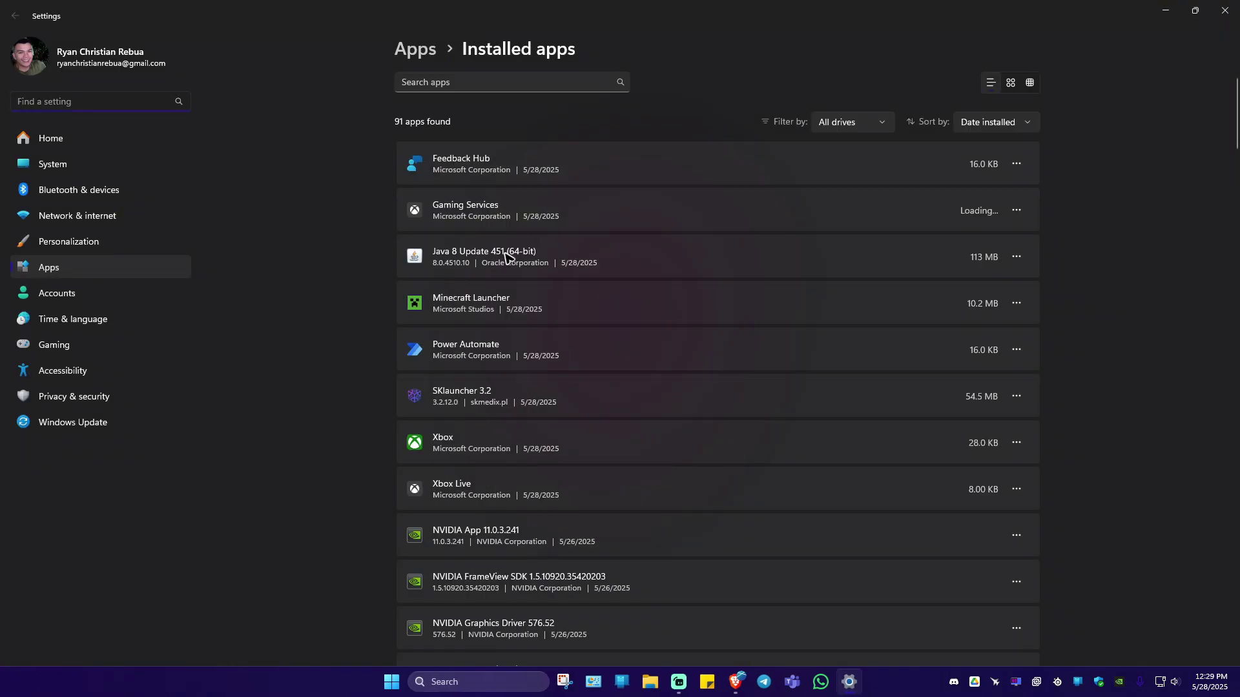
# Step: Search the installed apps for "minecraft" and open the advanced options of Minecraft Launcher
pyautogui.click(452, 83)
pyautogui.write('minecraft')
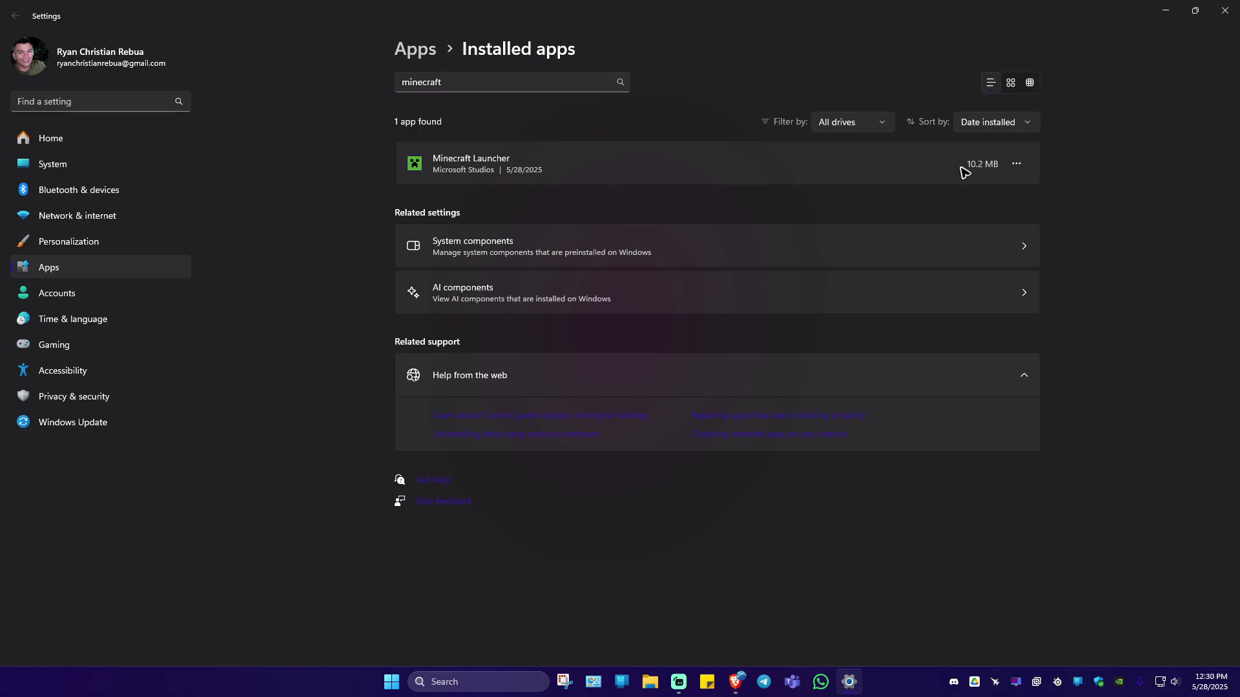
pyautogui.click(1016, 164)
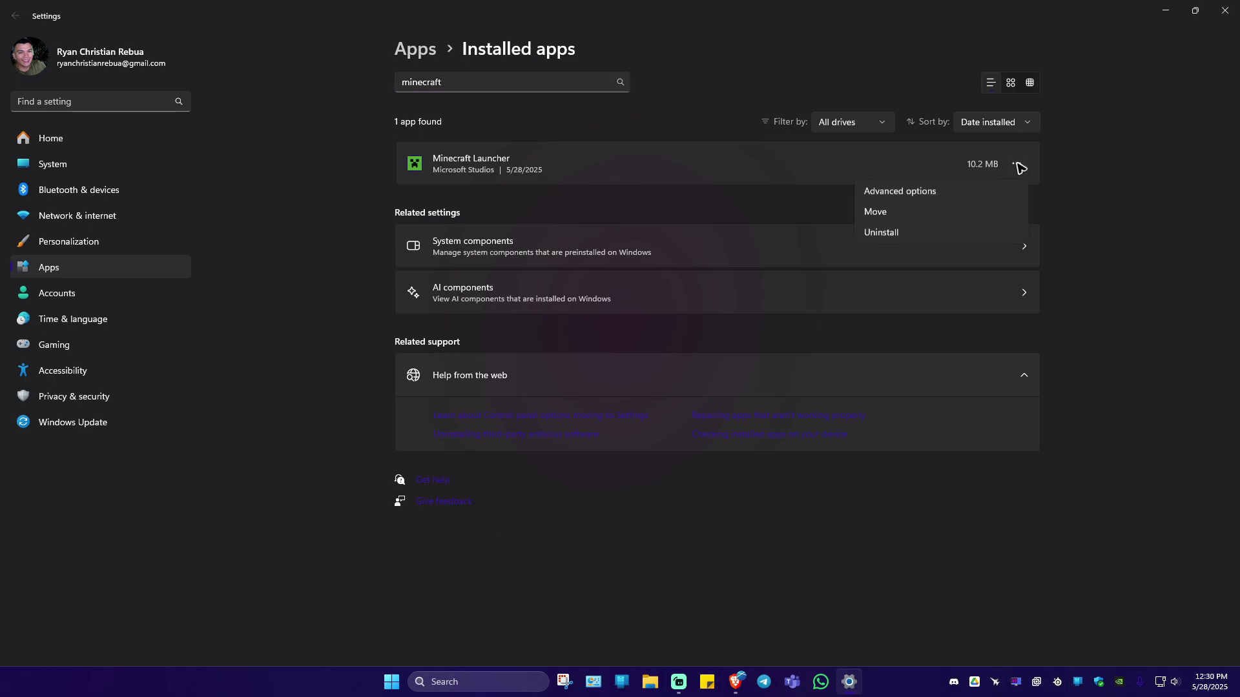
pyautogui.click(902, 192)
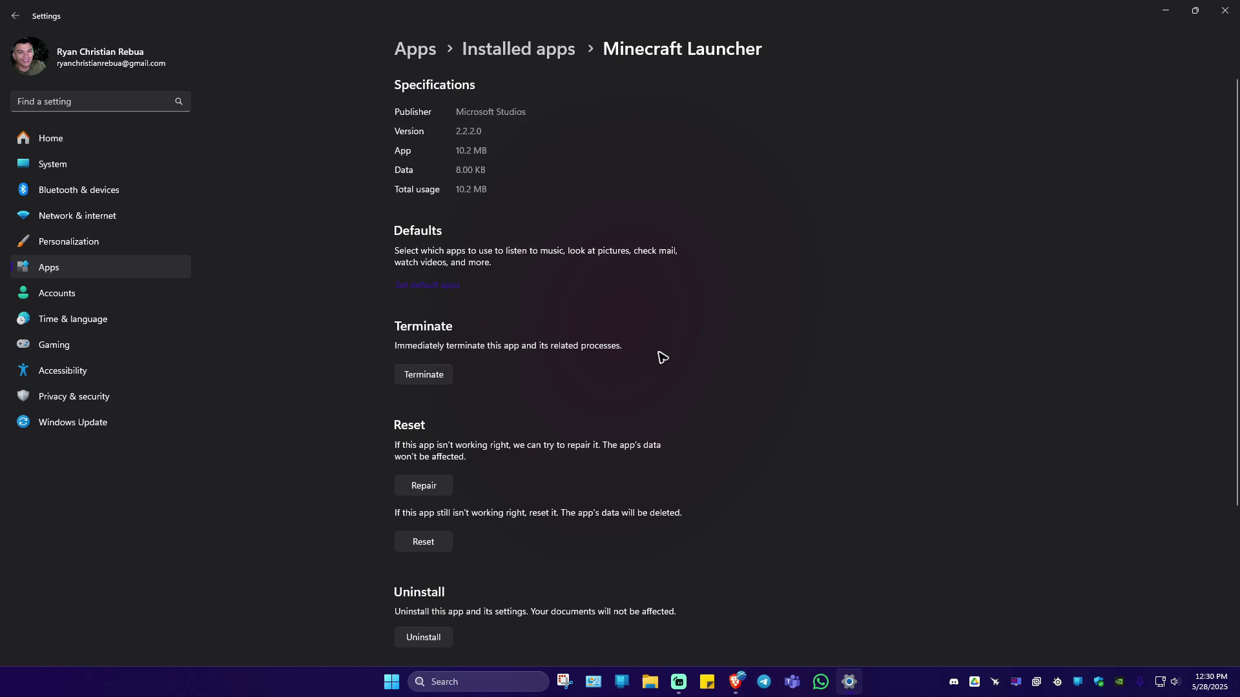
# Step: Repair the Minecraft Launcher app, dismiss the reset confirmation without resetting its data, and close Settings
pyautogui.scroll(-3, 489, 348)
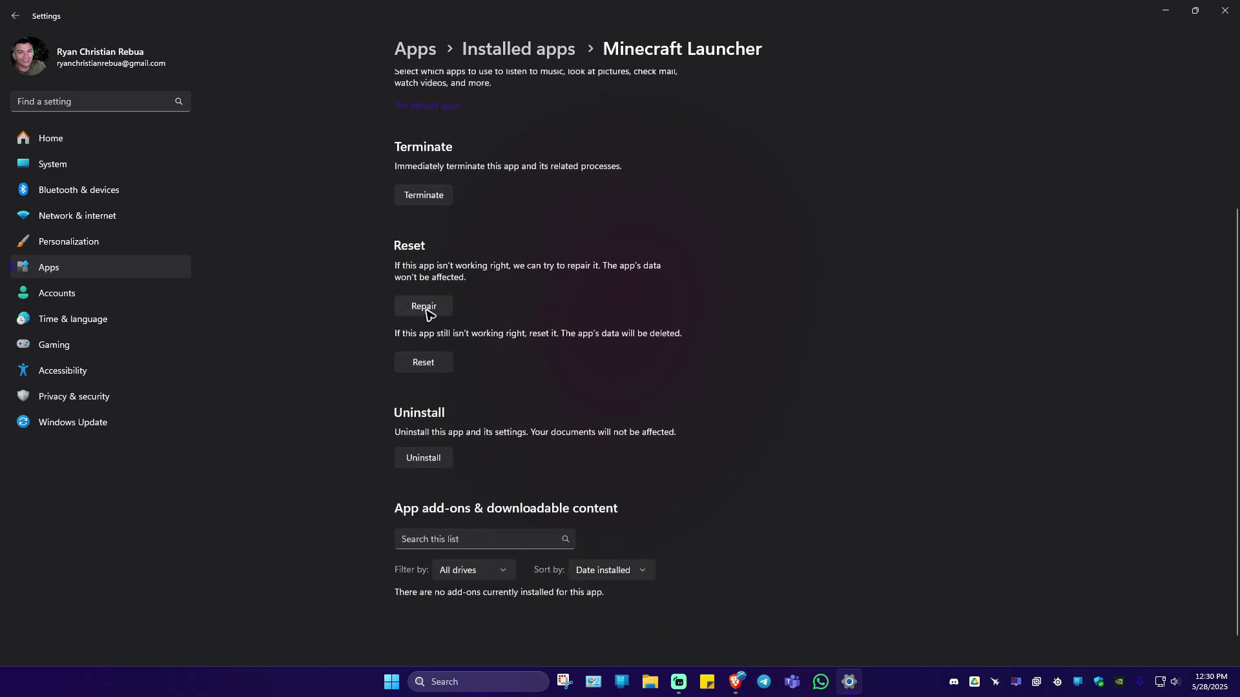
pyautogui.click(424, 306)
pyautogui.click(435, 361)
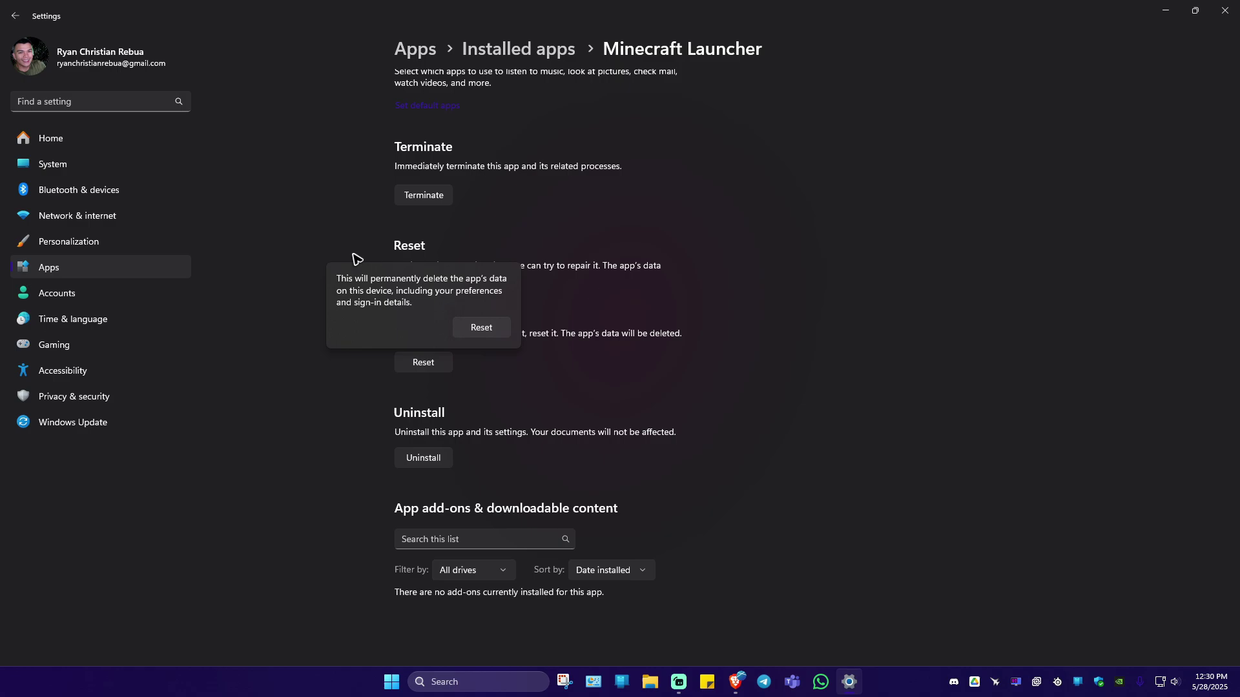
pyautogui.click(869, 316)
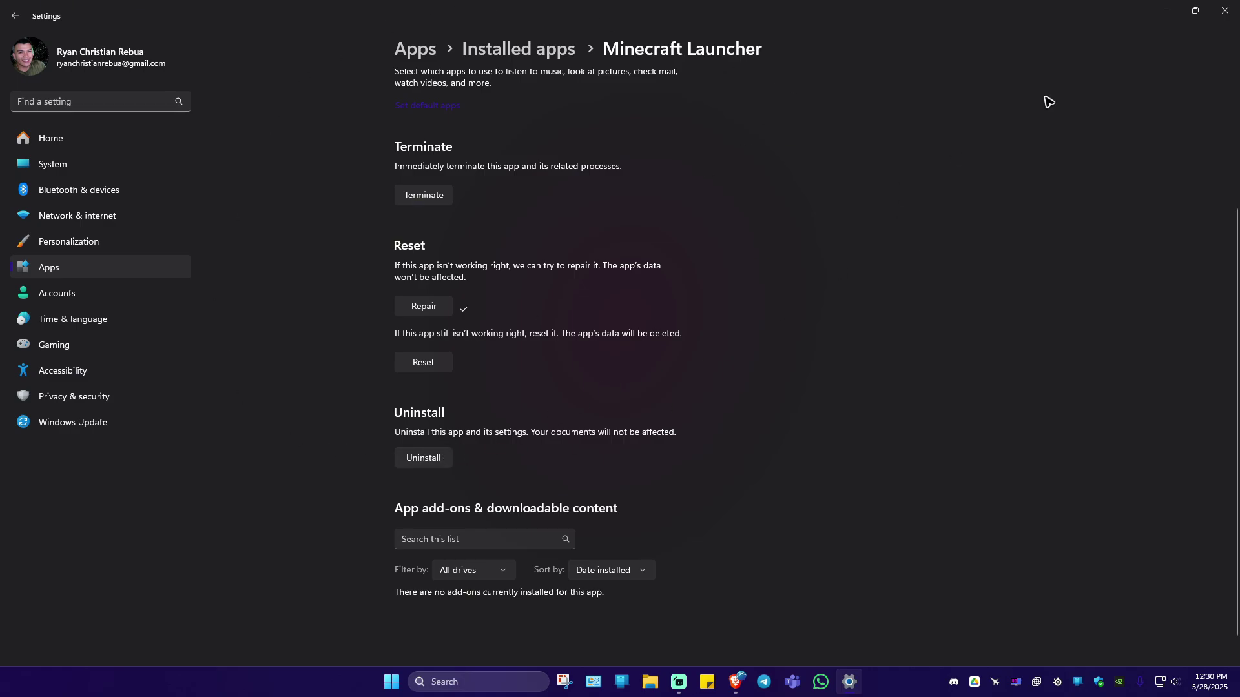
pyautogui.click(1224, 8)
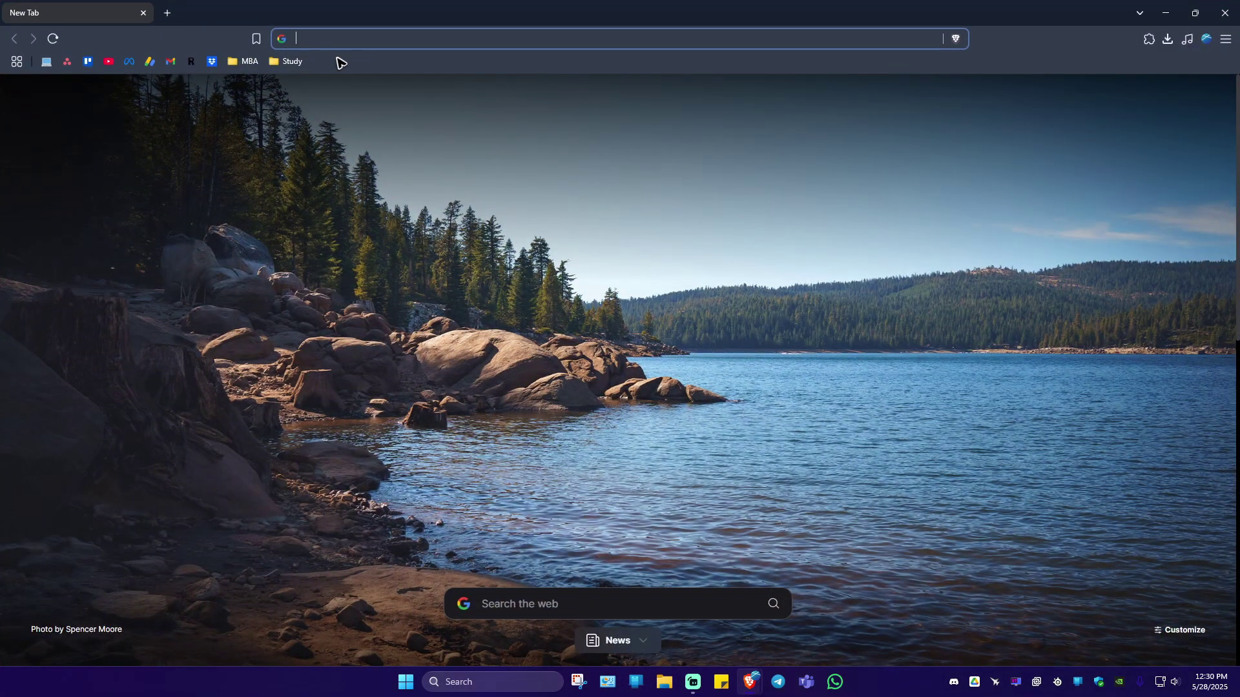
# Step: In the Brave browser, search for "minecraft launcher", view the official Download Minecraft & Server Software page, and close the browser
pyautogui.write('minecraft ')
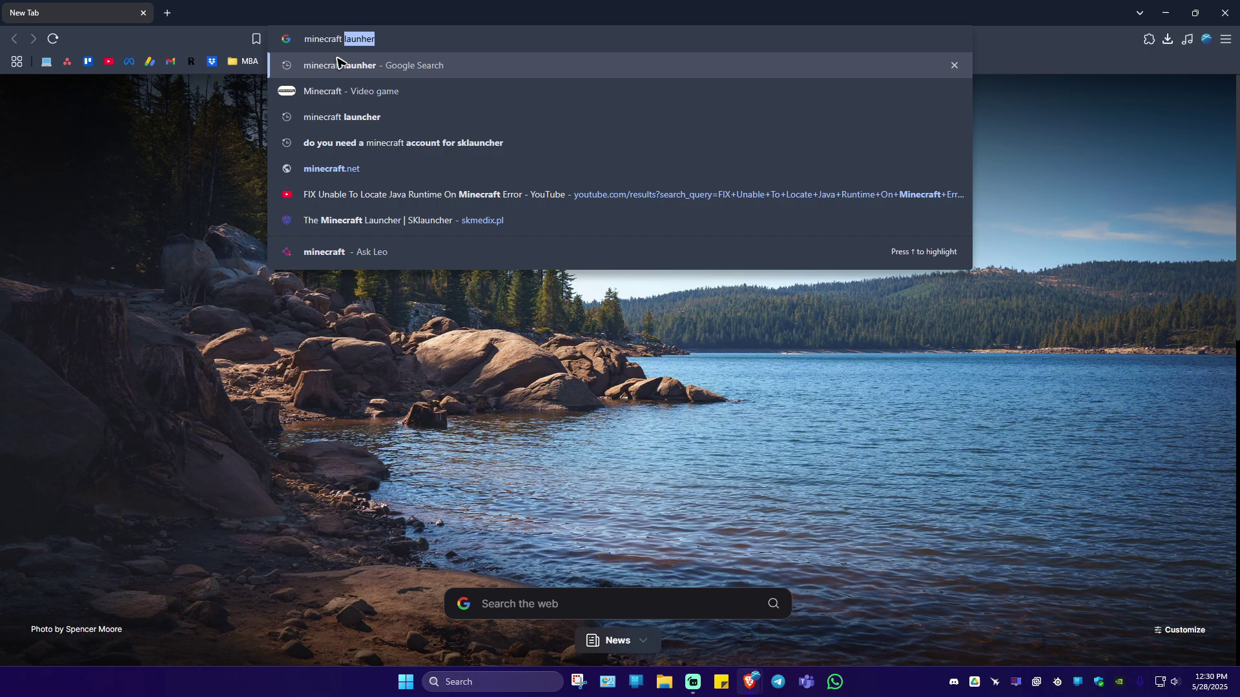
pyautogui.write('laun')
pyautogui.press('Return')
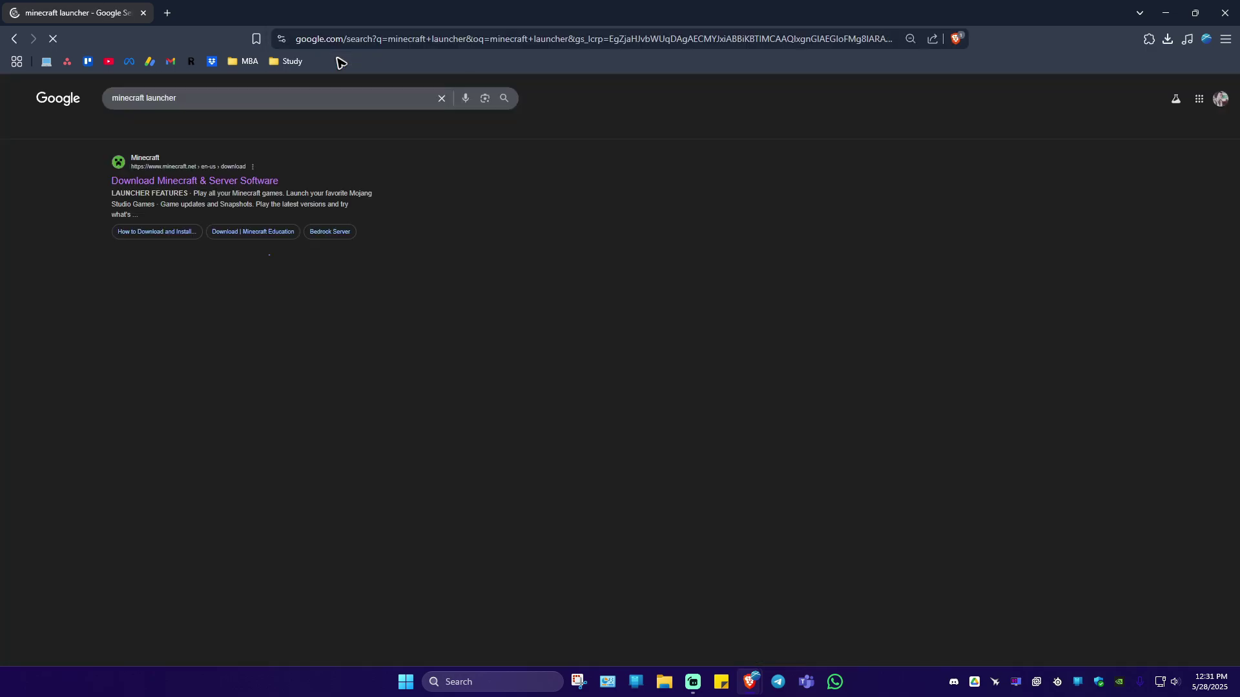
pyautogui.click(196, 181)
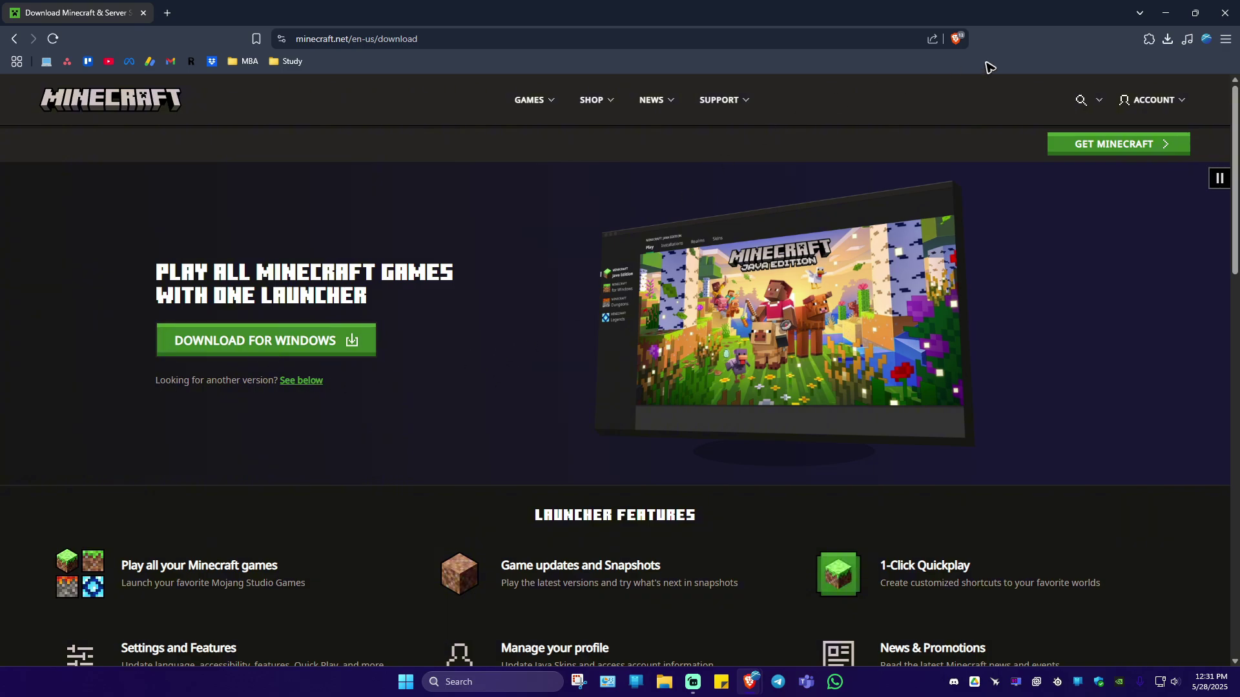
pyautogui.click(1225, 12)
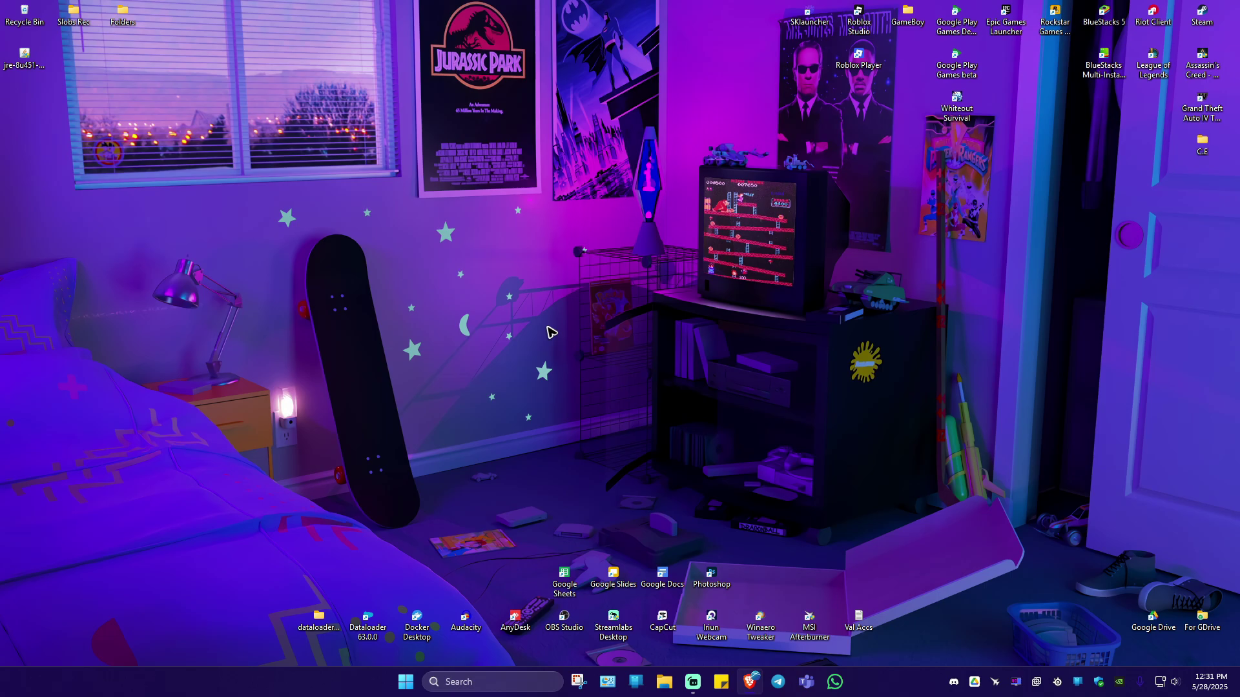